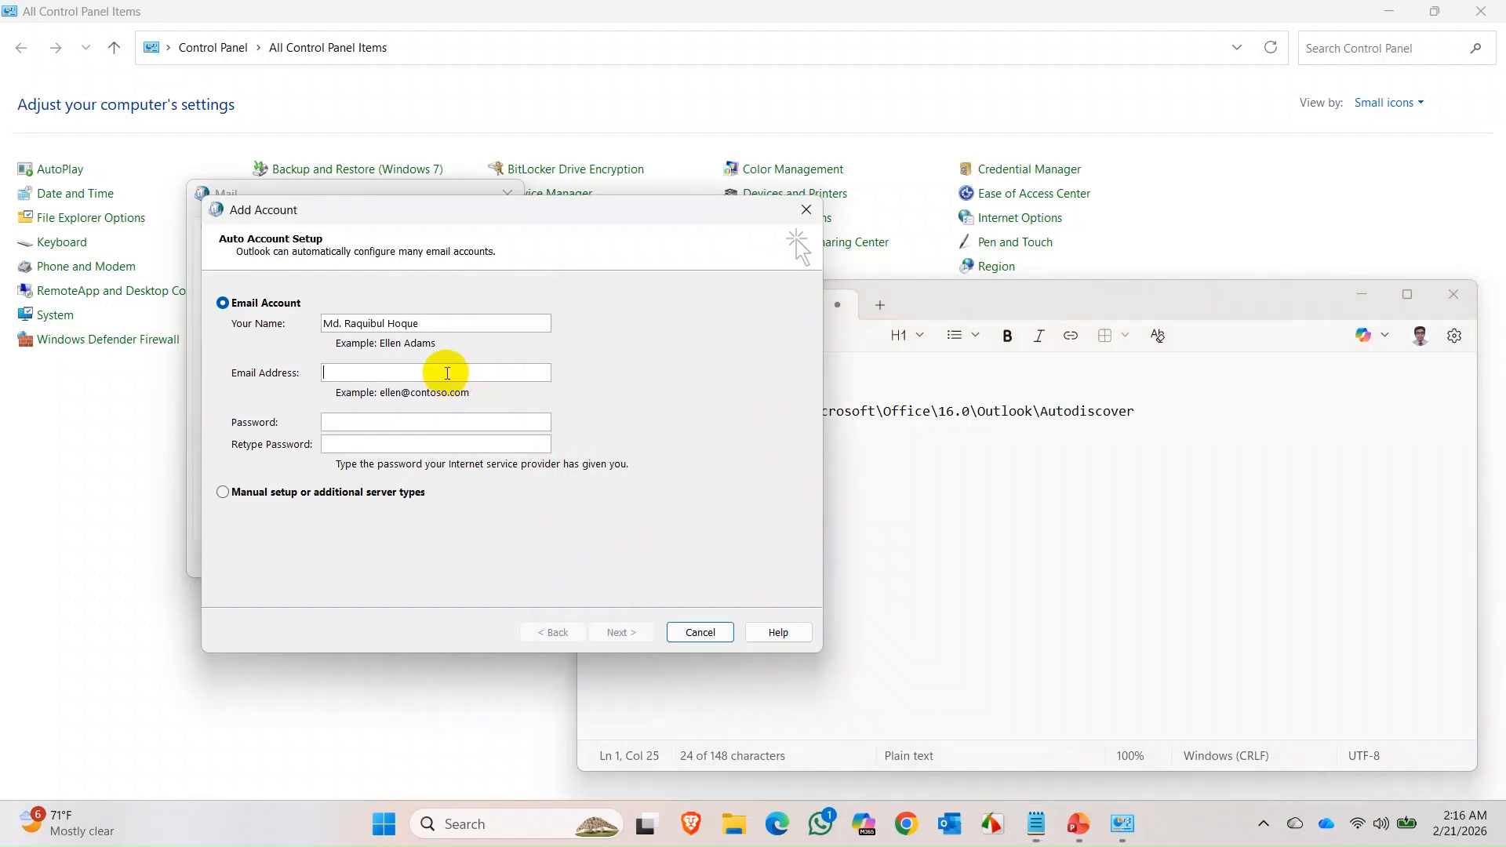
Cancel the Add Account setup without creating a profile and close the Mail profiles dialog.
click(376, 449)
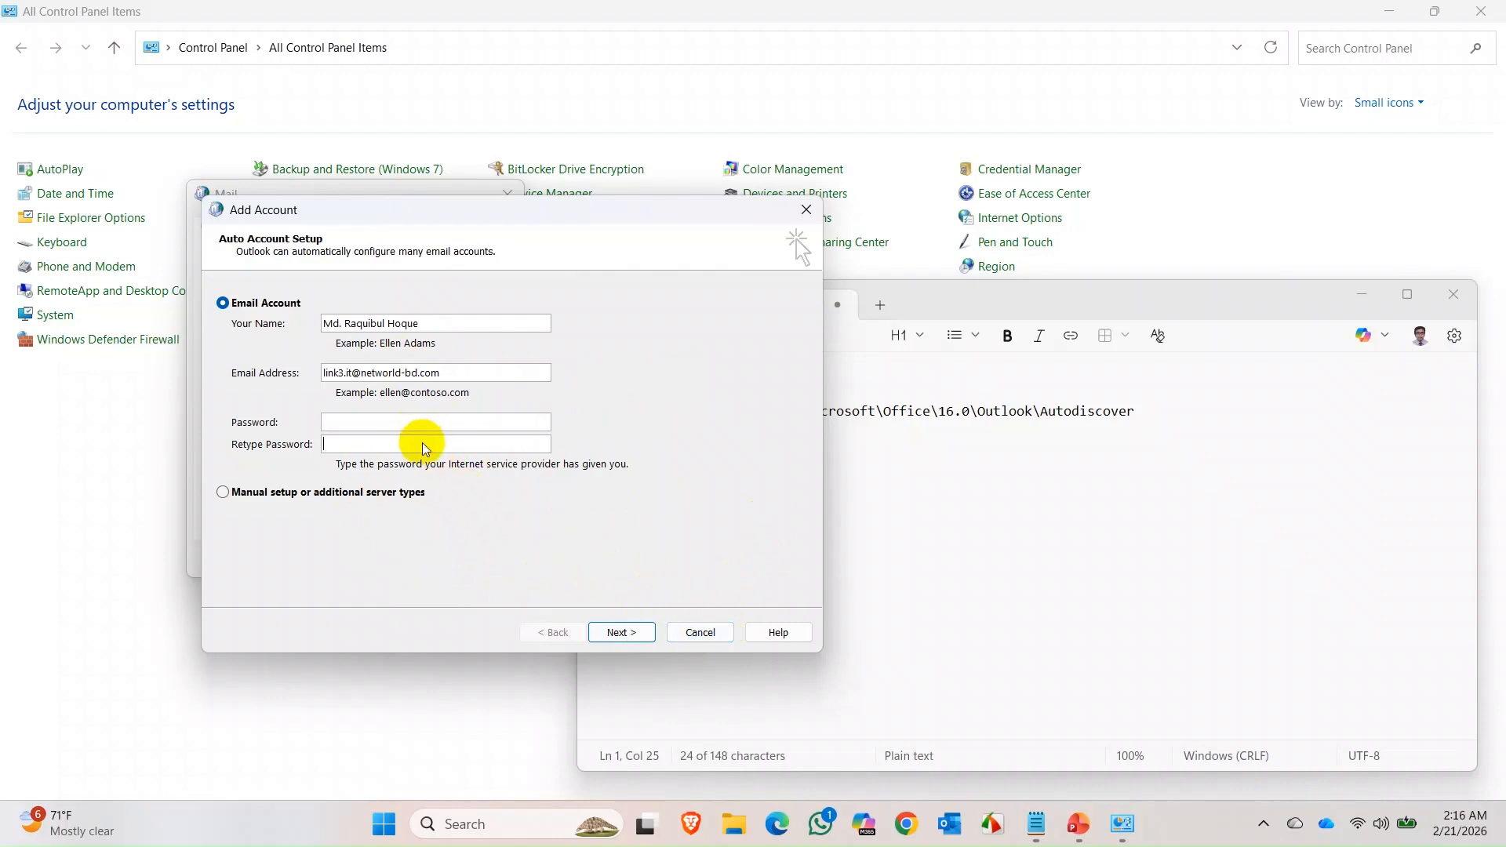
click(701, 632)
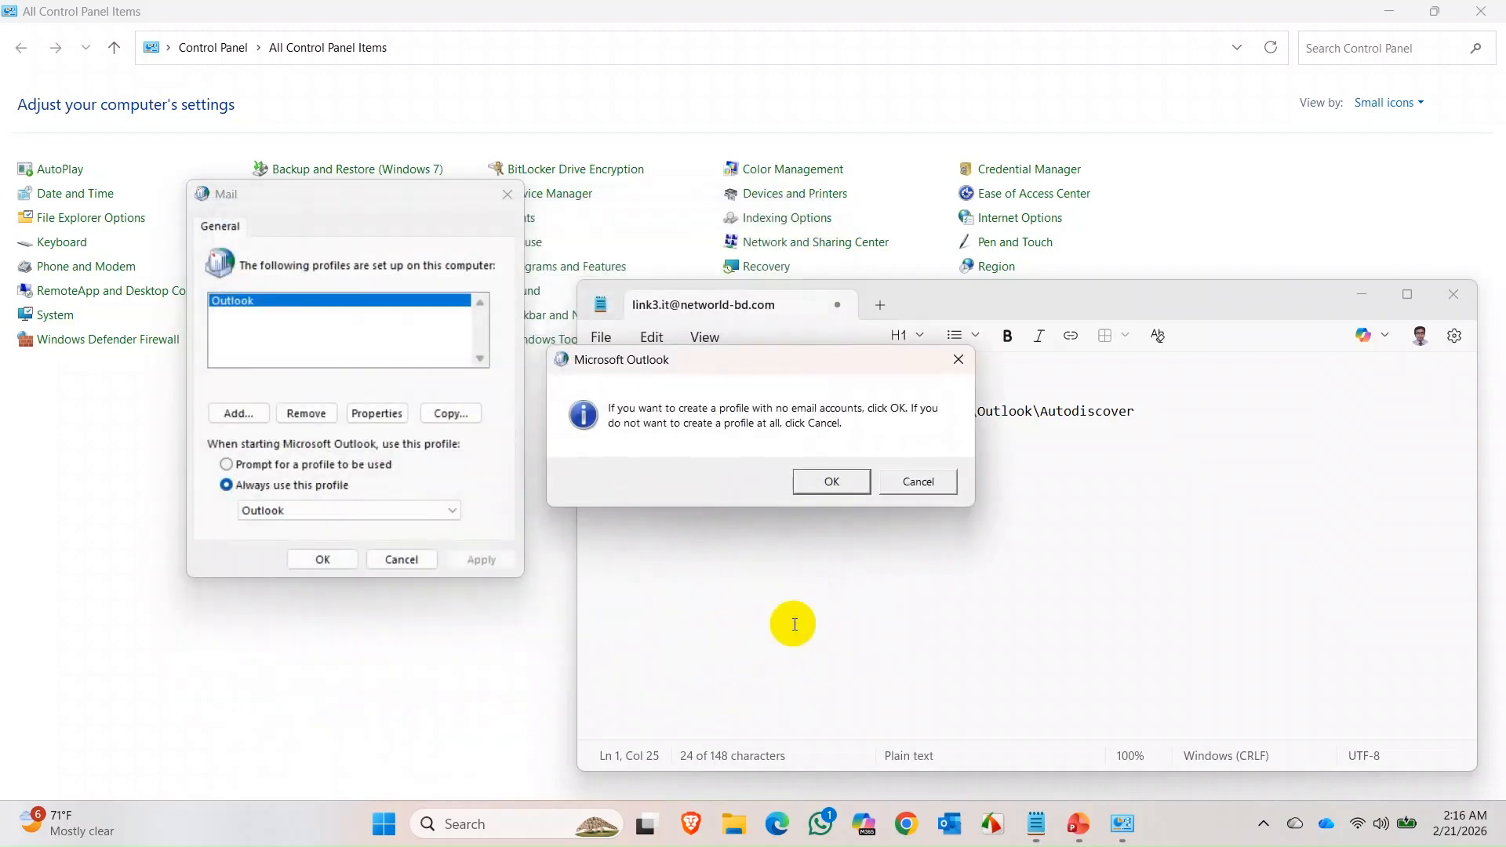
click(918, 481)
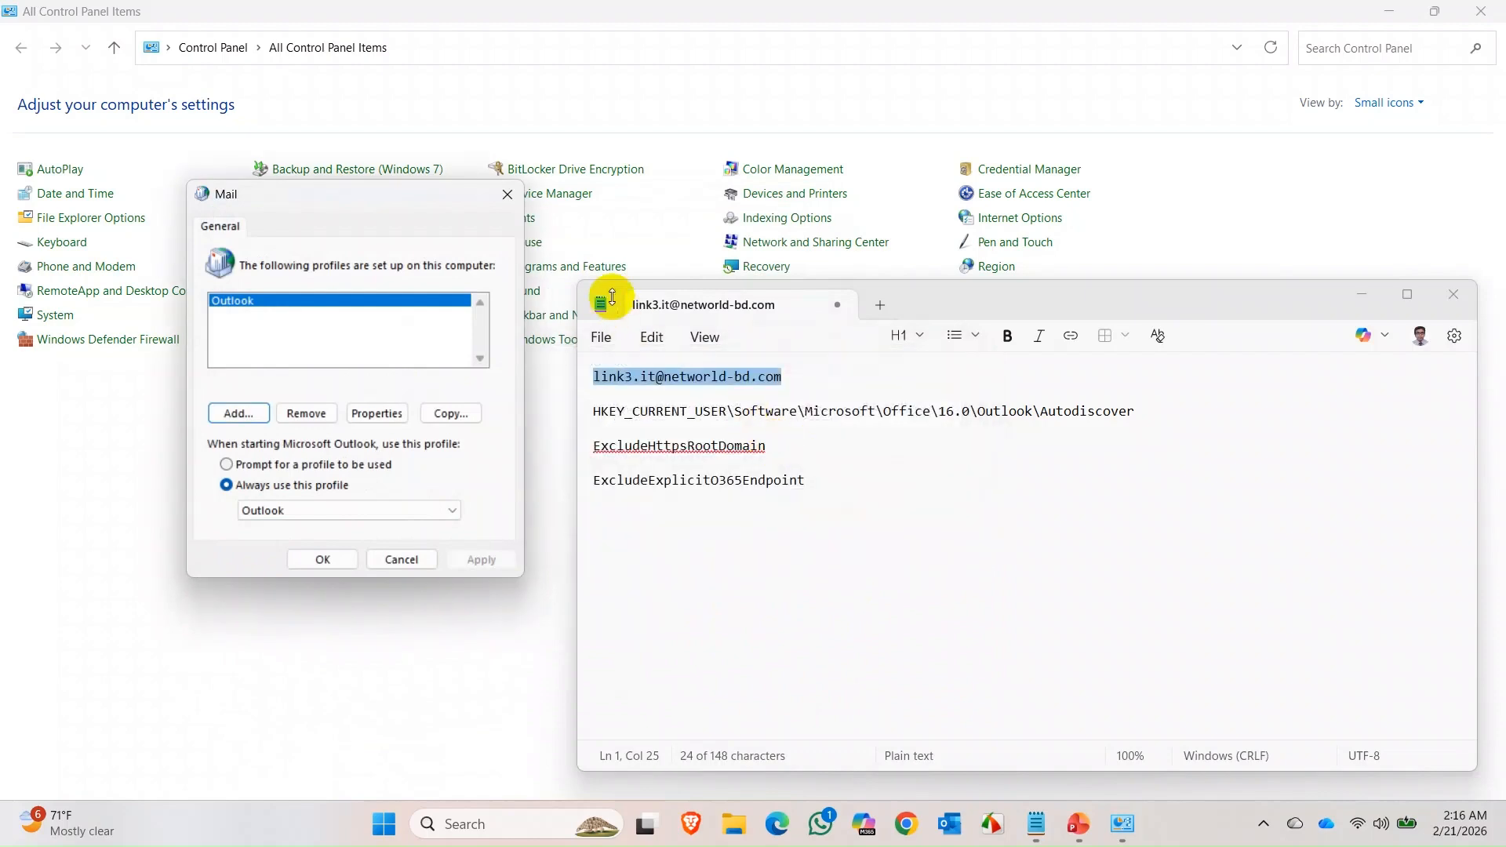
click(508, 196)
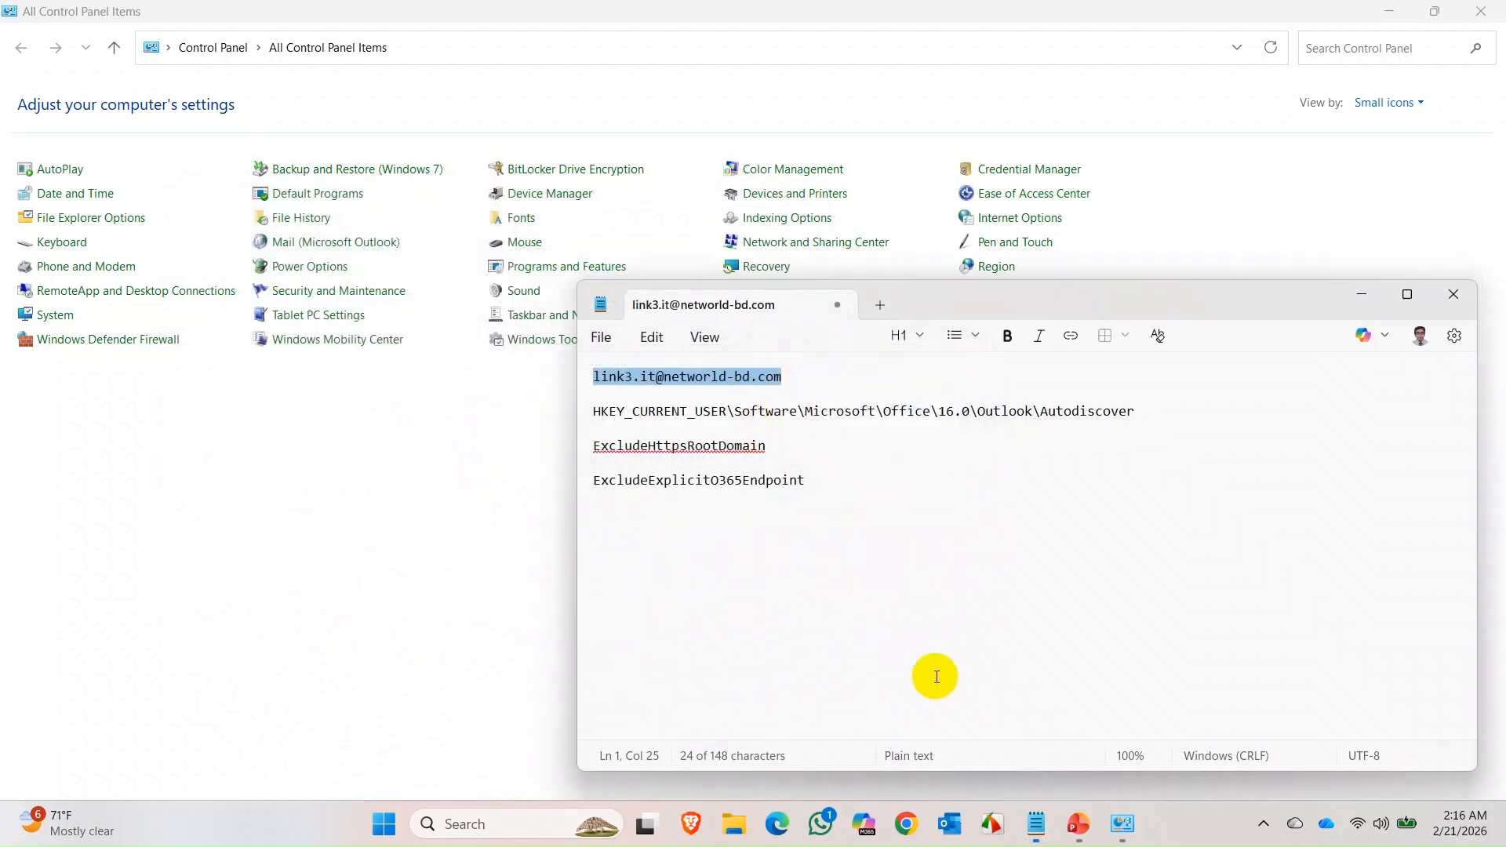
Close Control Panel and show slide 3, Method 2: From Outlook application, in the PowerPoint presentation.
click(1362, 295)
click(1079, 822)
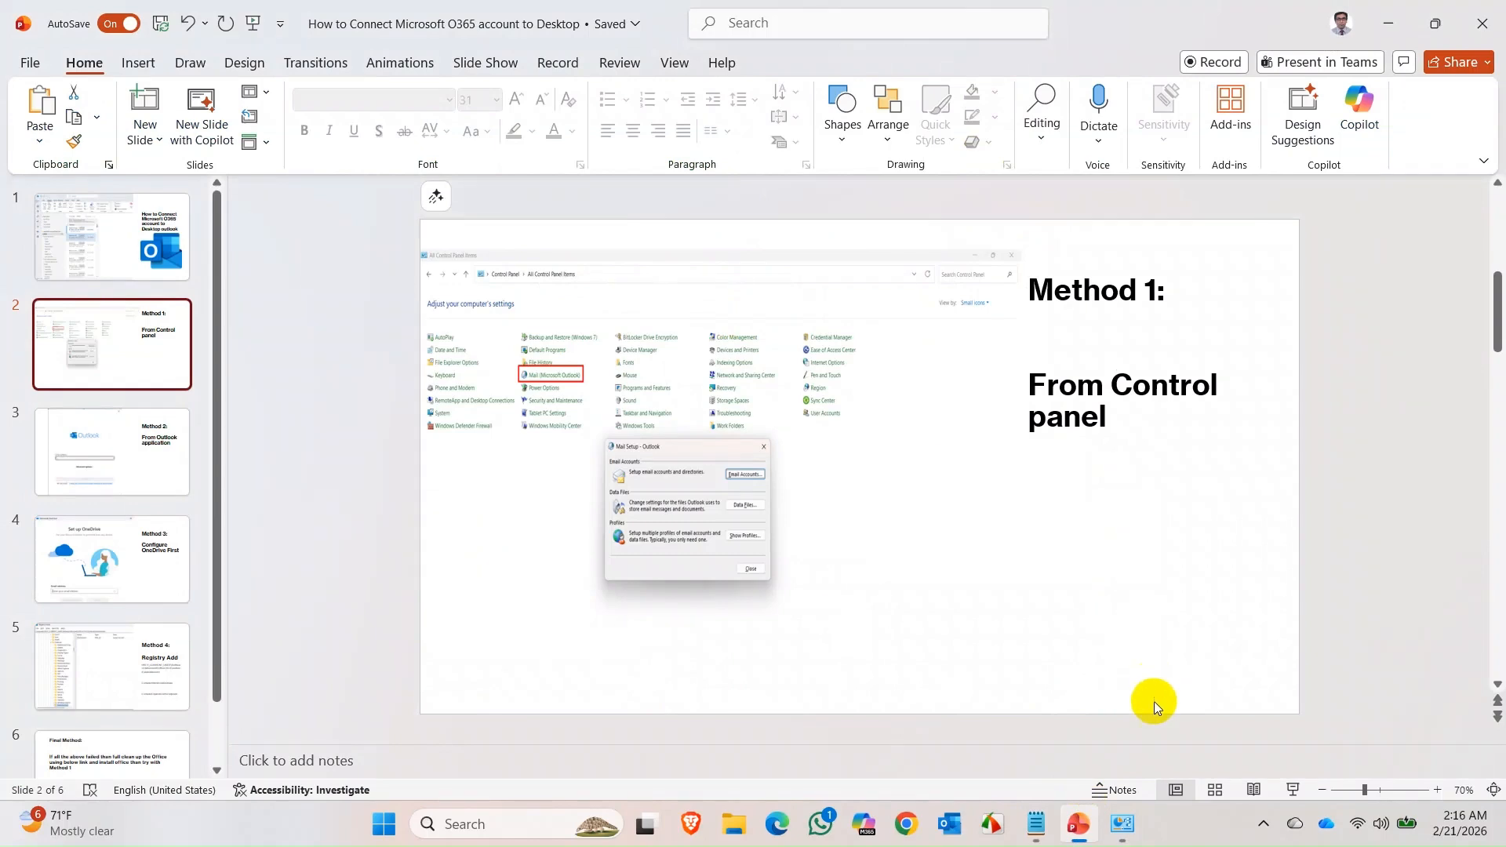
click(1123, 823)
click(1475, 11)
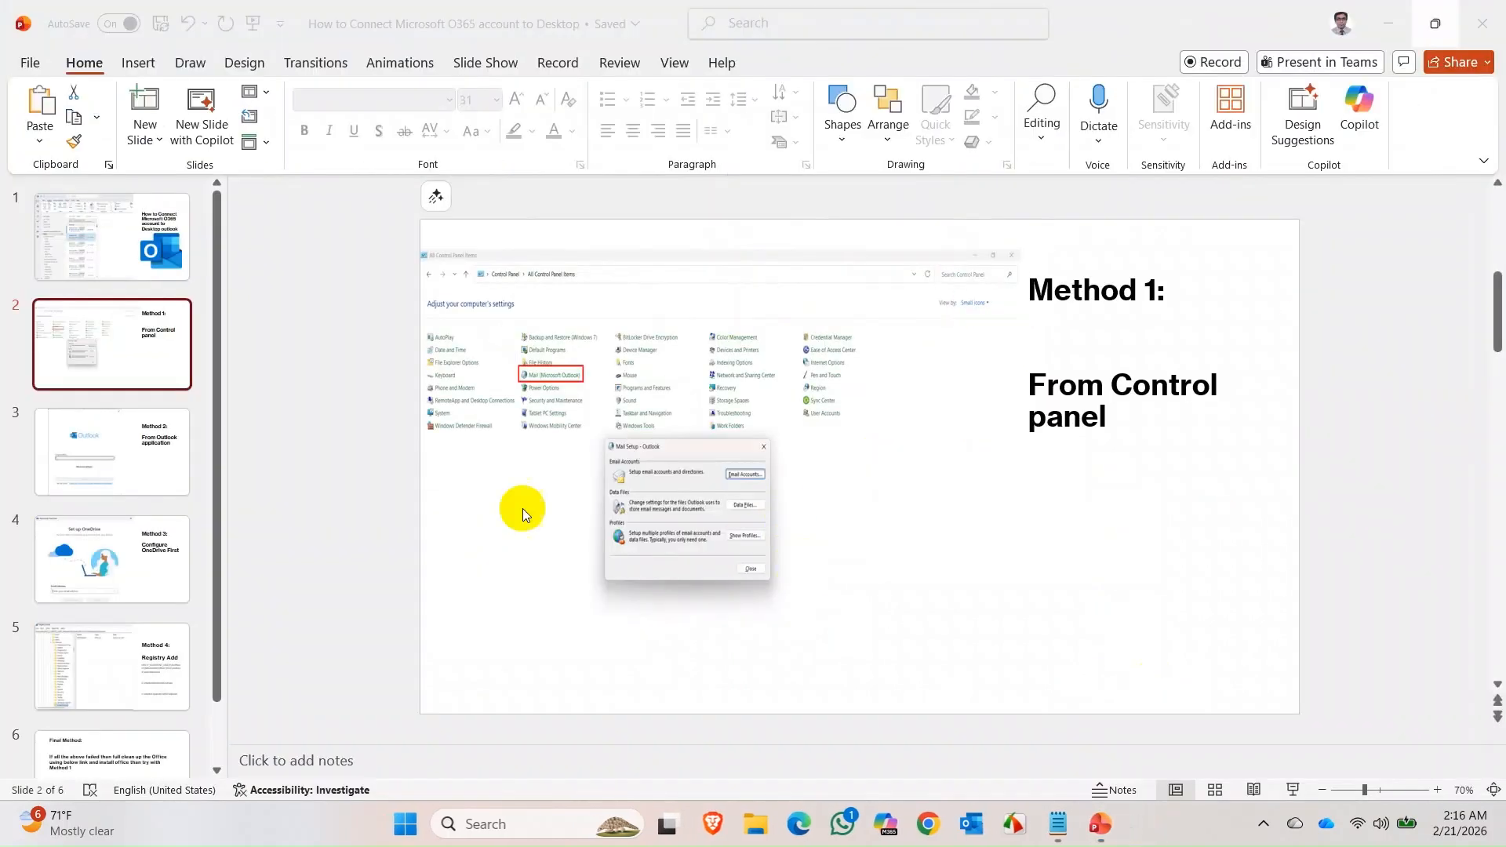
click(109, 449)
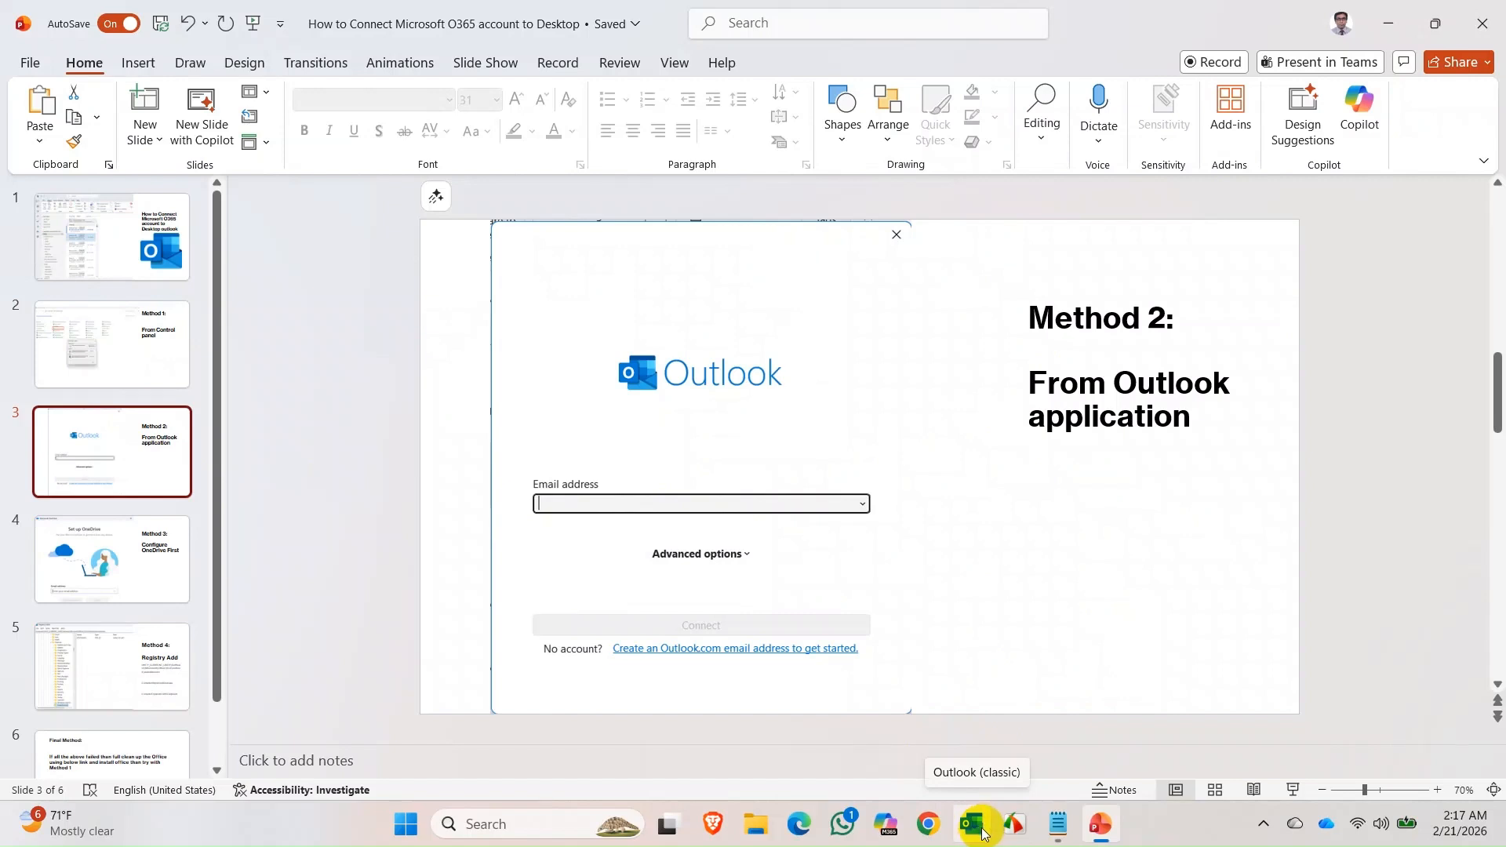
Open Control Panel and show the Outlook mail profiles set up on this computer.
click(419, 834)
text(con)
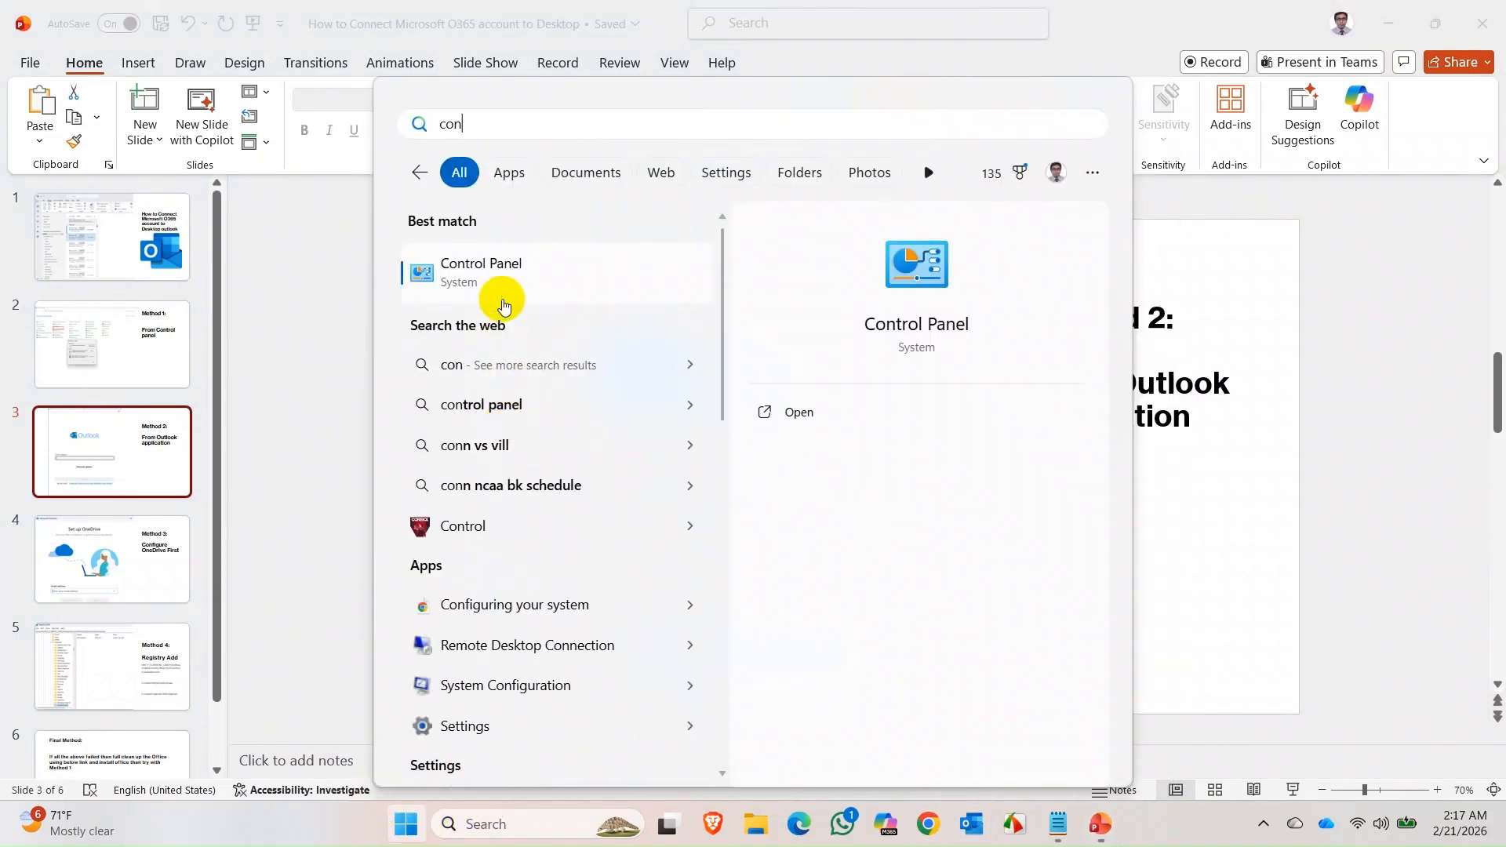
click(505, 276)
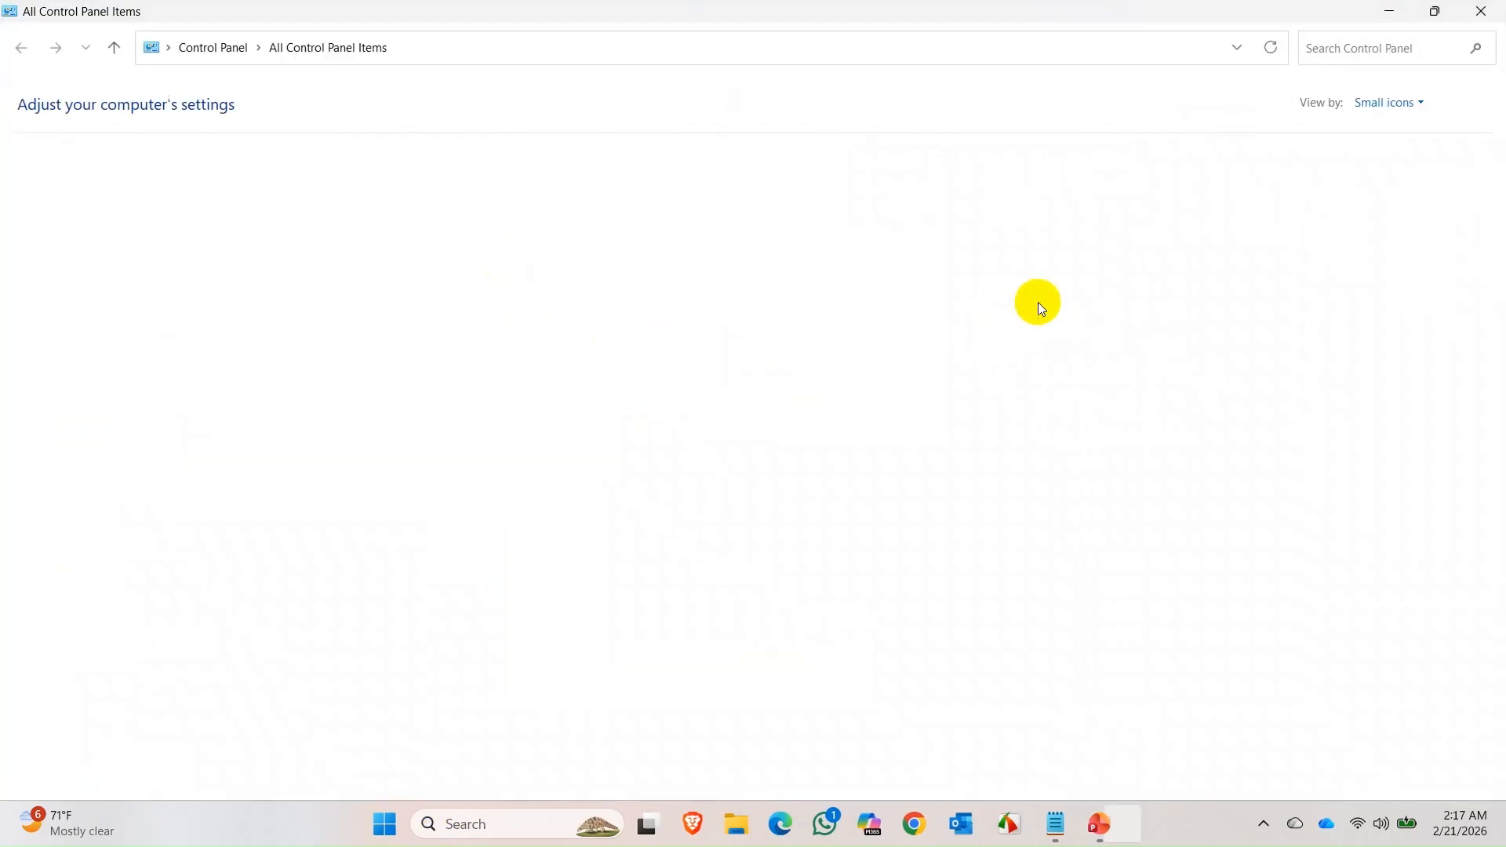
click(321, 249)
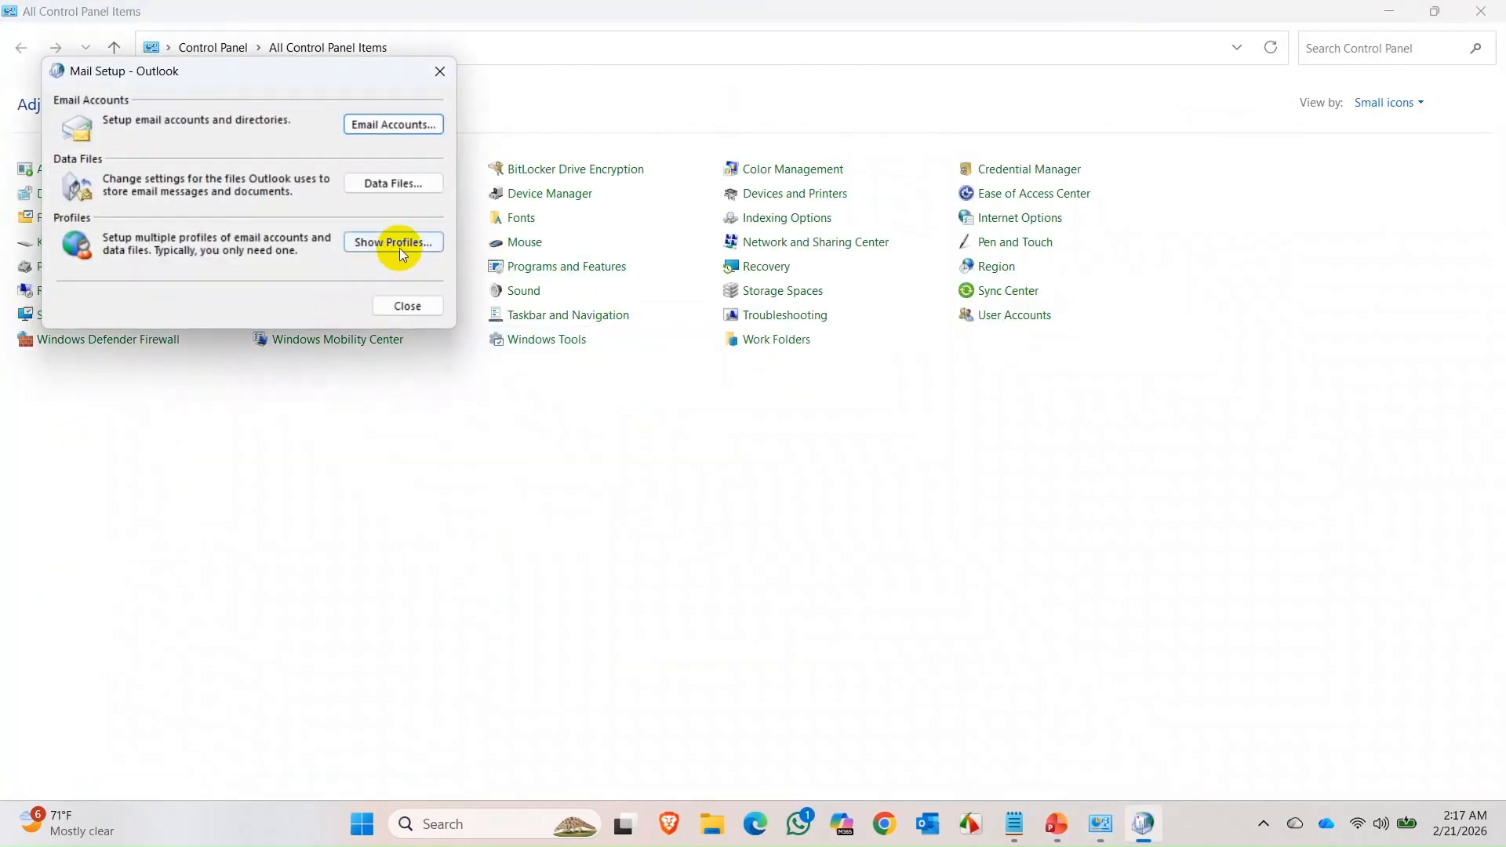
click(396, 245)
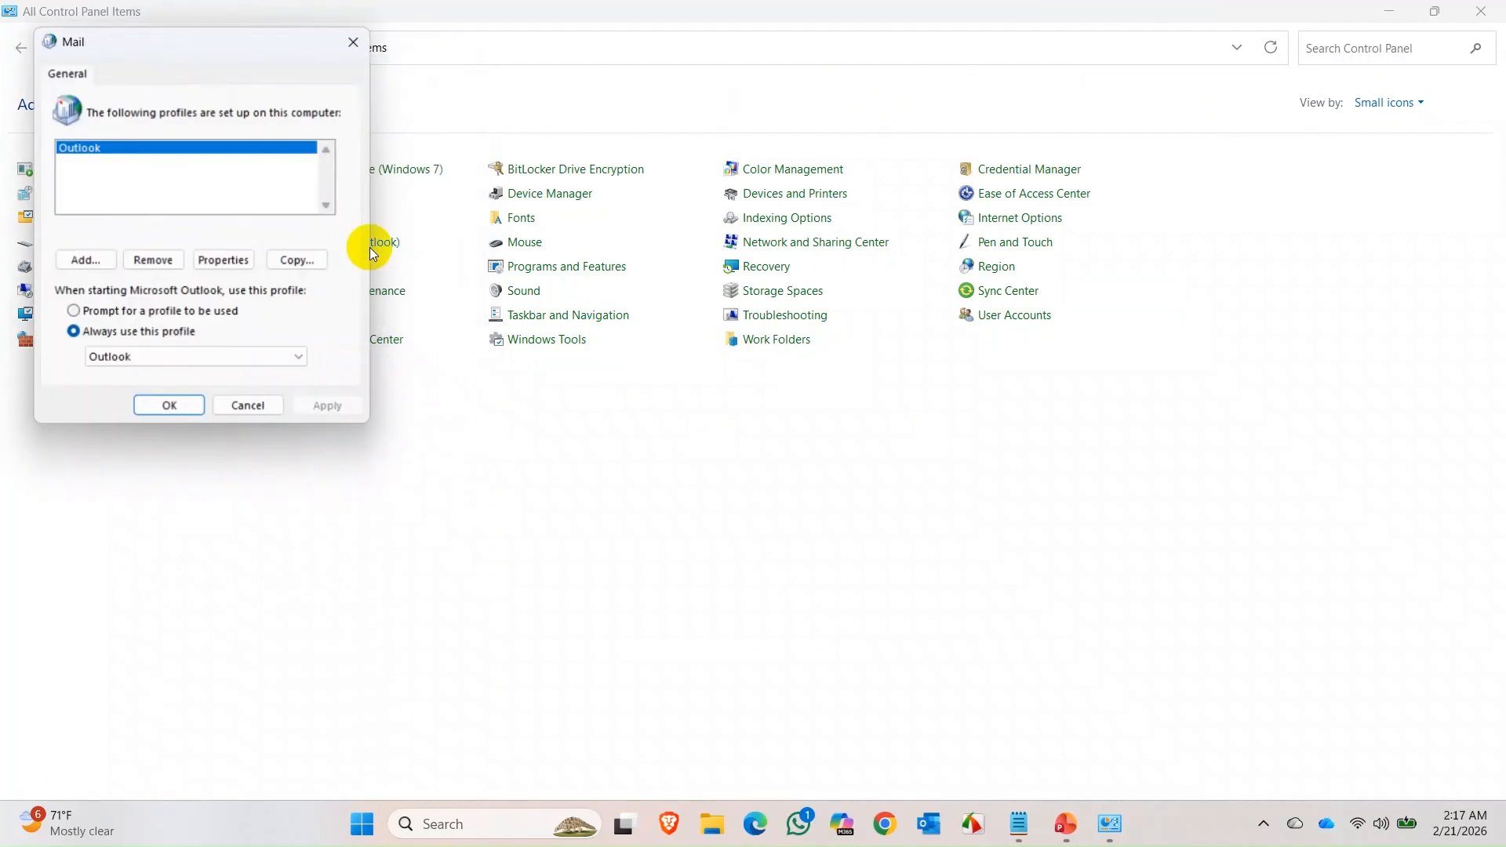
Create a new mail profile named o365 without adding an email account.
click(85, 259)
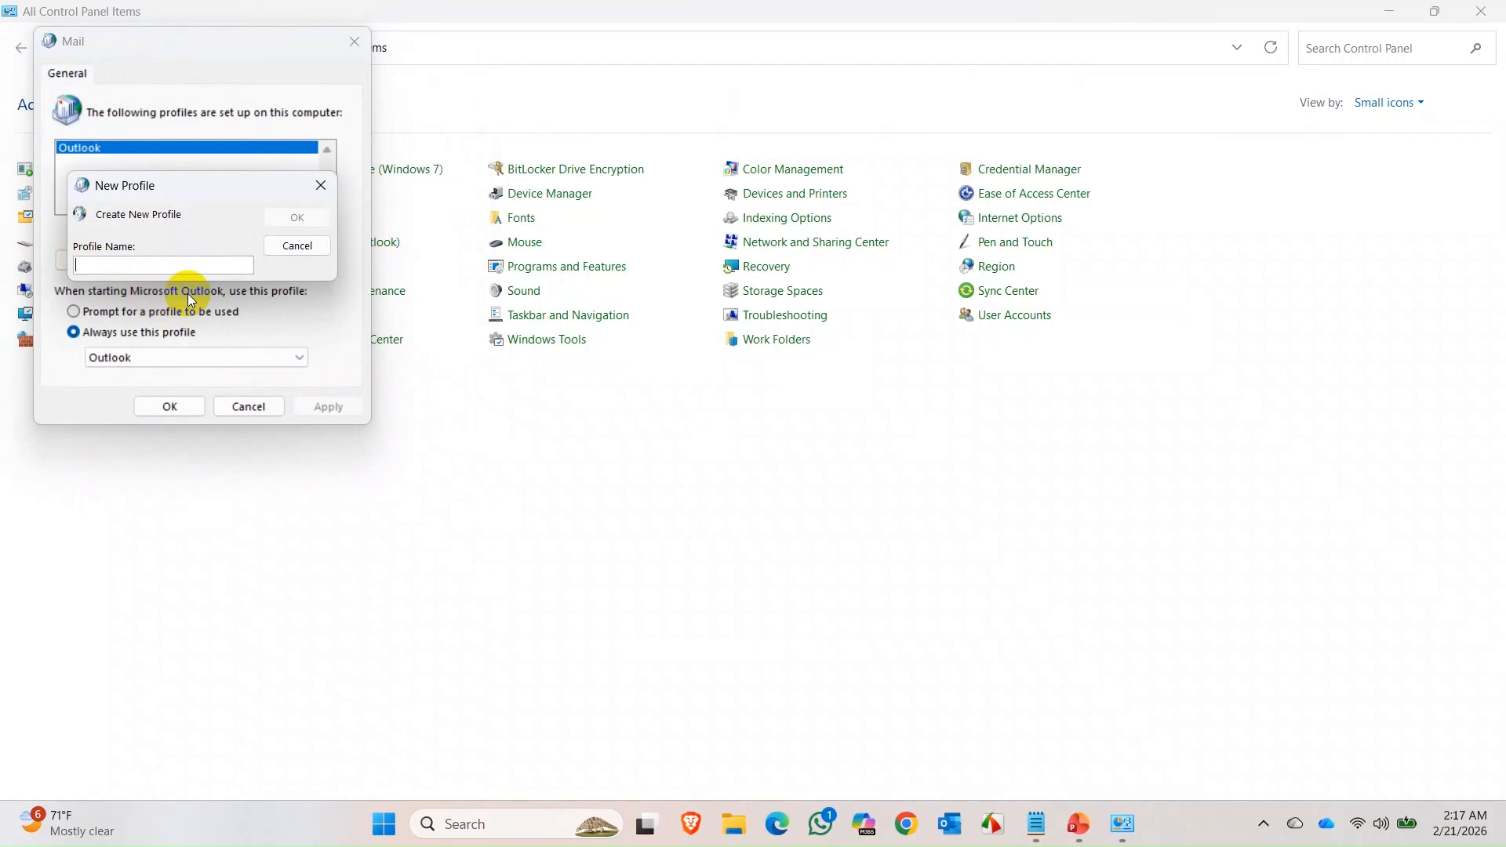
text(o365)
click(279, 219)
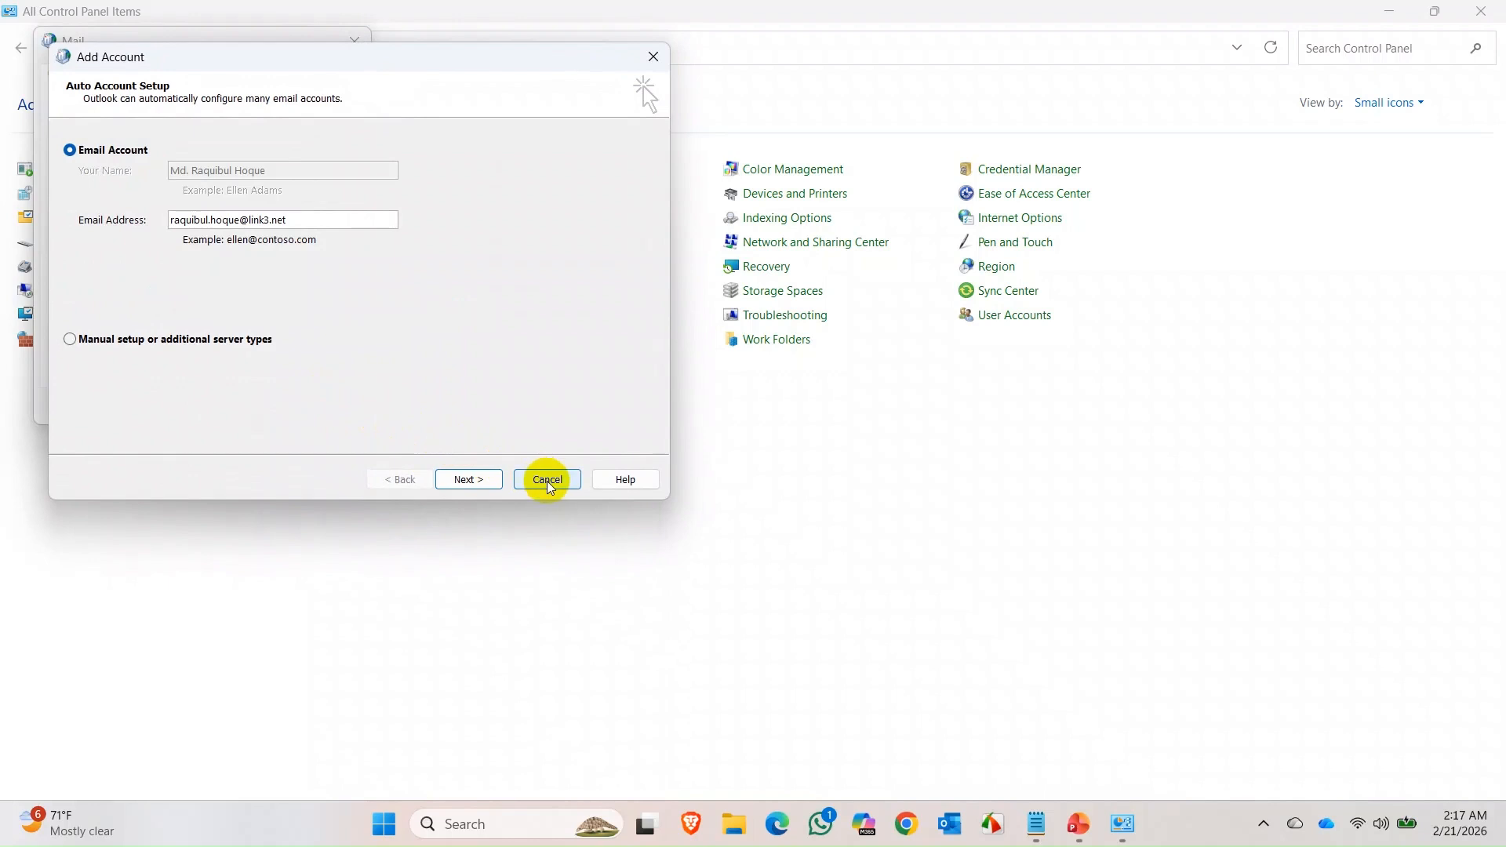
click(547, 481)
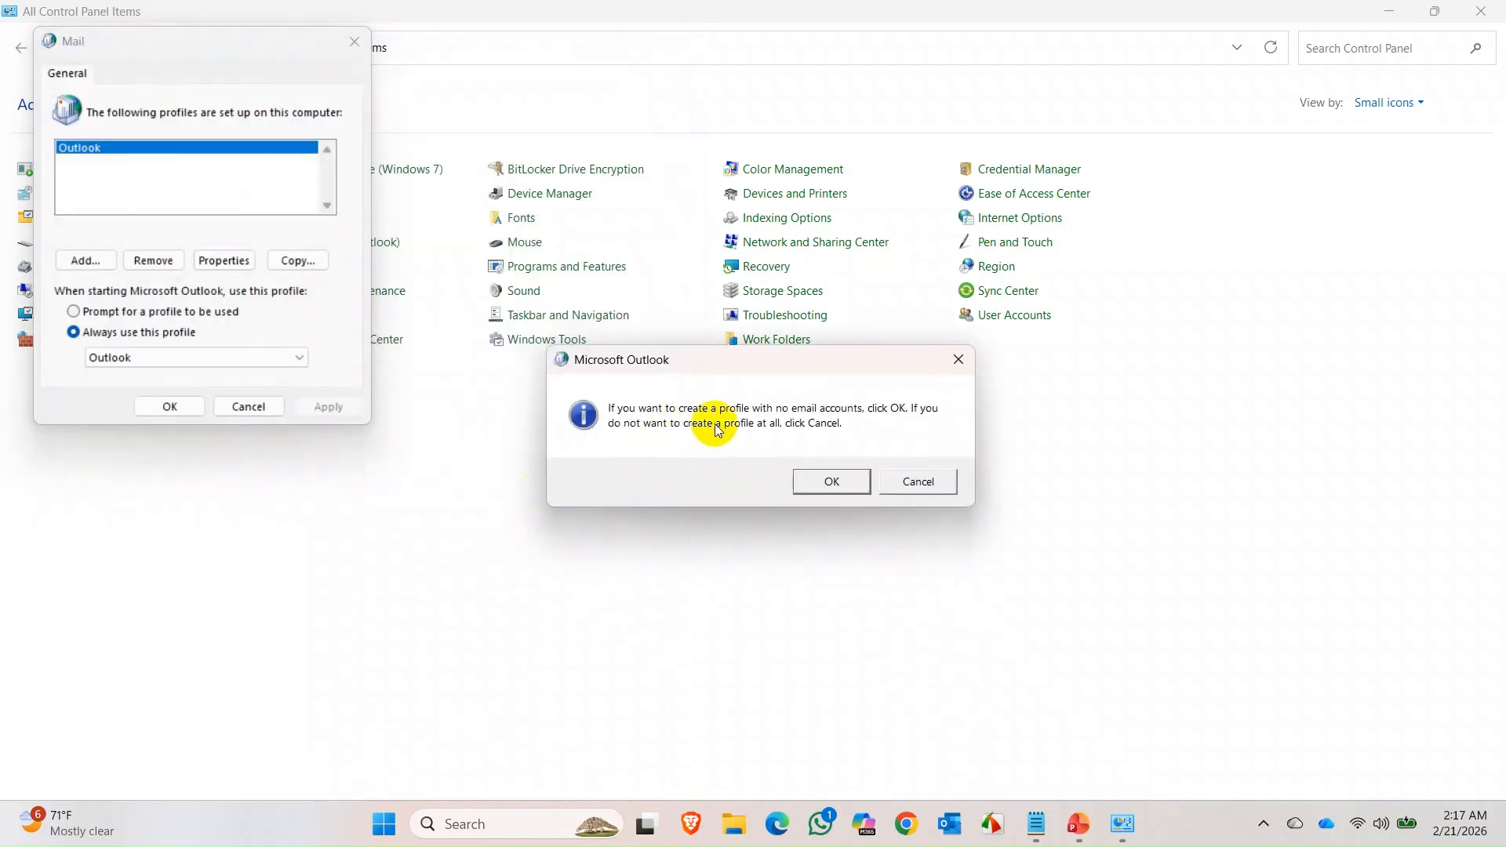
click(833, 482)
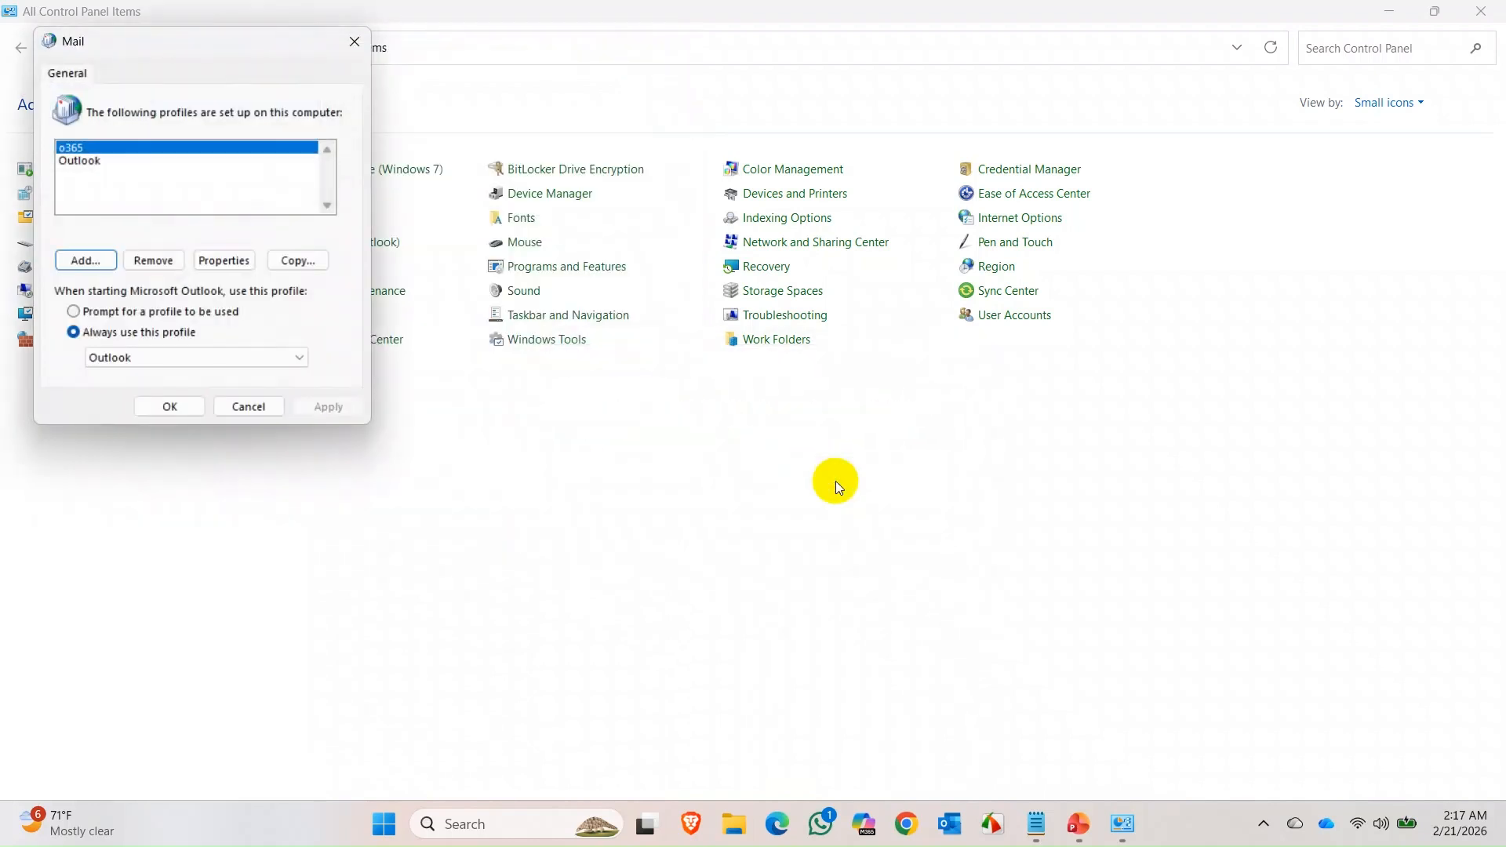
Set o365 as the profile Outlook always uses at startup, and save the Mail settings.
click(136, 351)
click(136, 375)
click(329, 407)
click(174, 408)
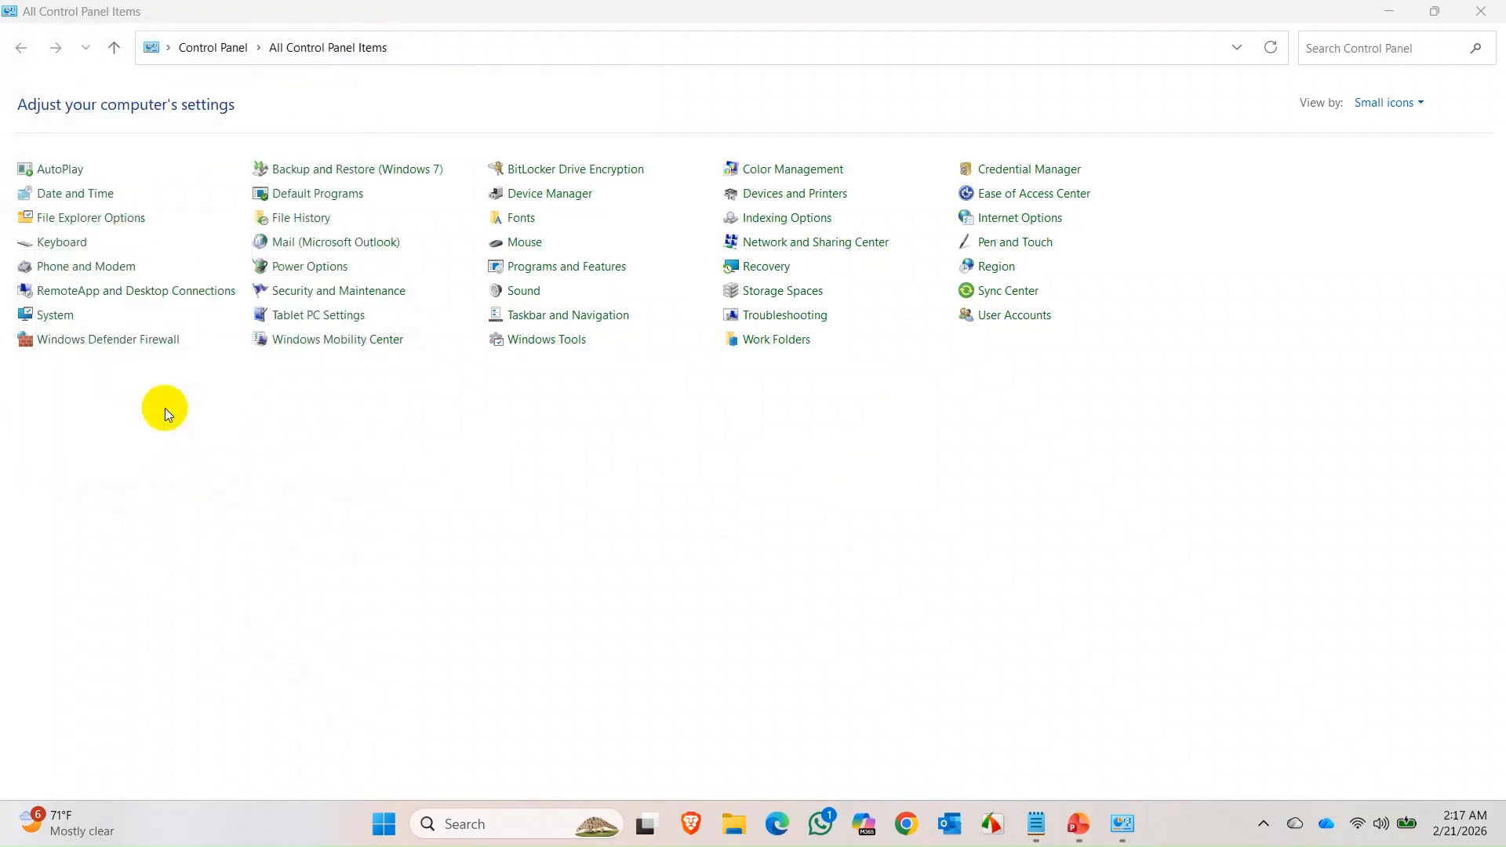
Launch classic Outlook, replace the prefilled address with the account email noted in Notepad, and connect to it.
click(950, 822)
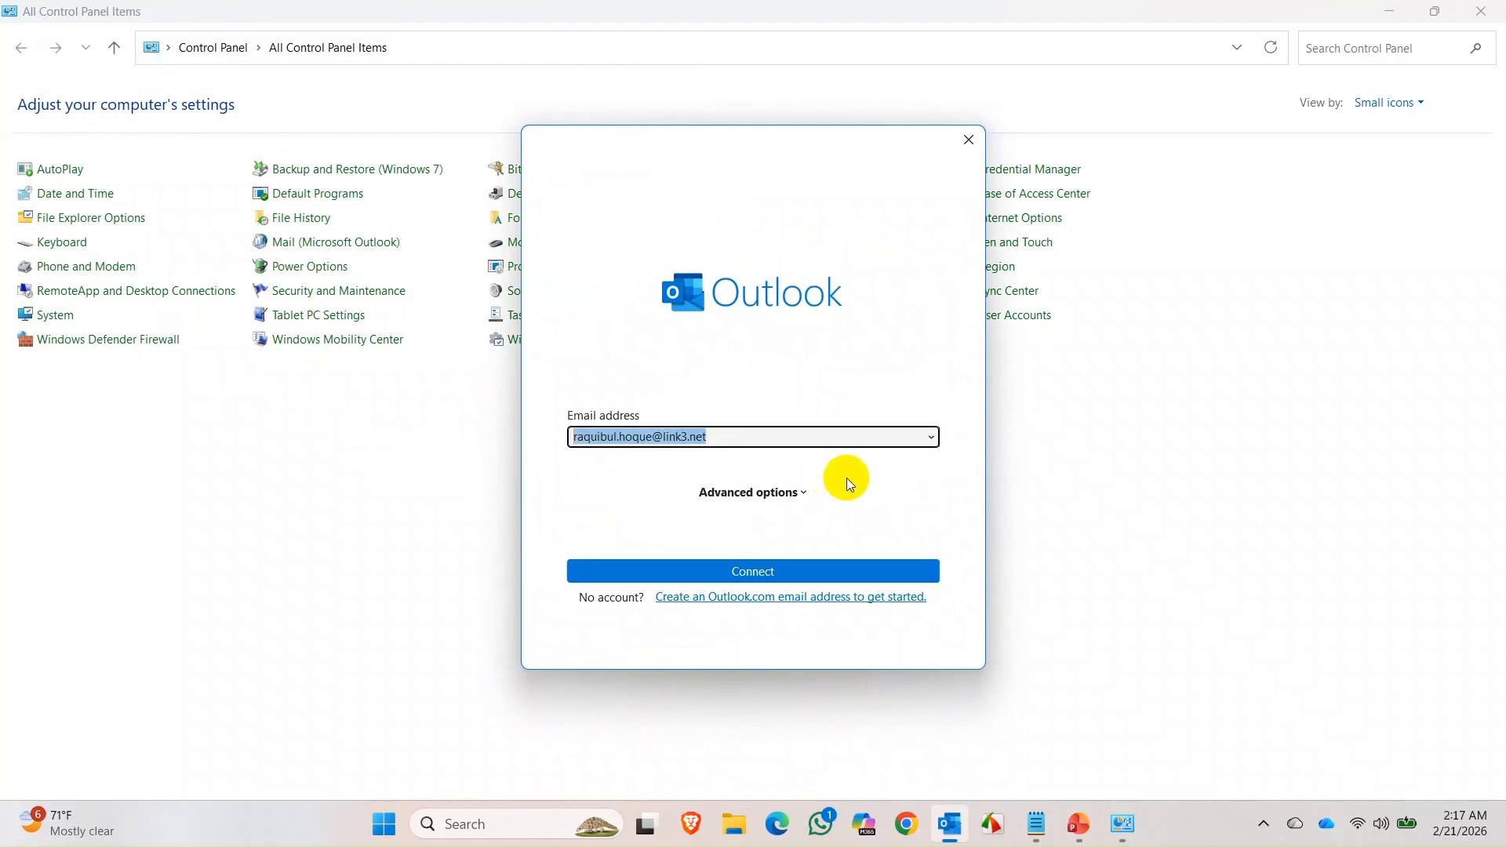
click(1052, 821)
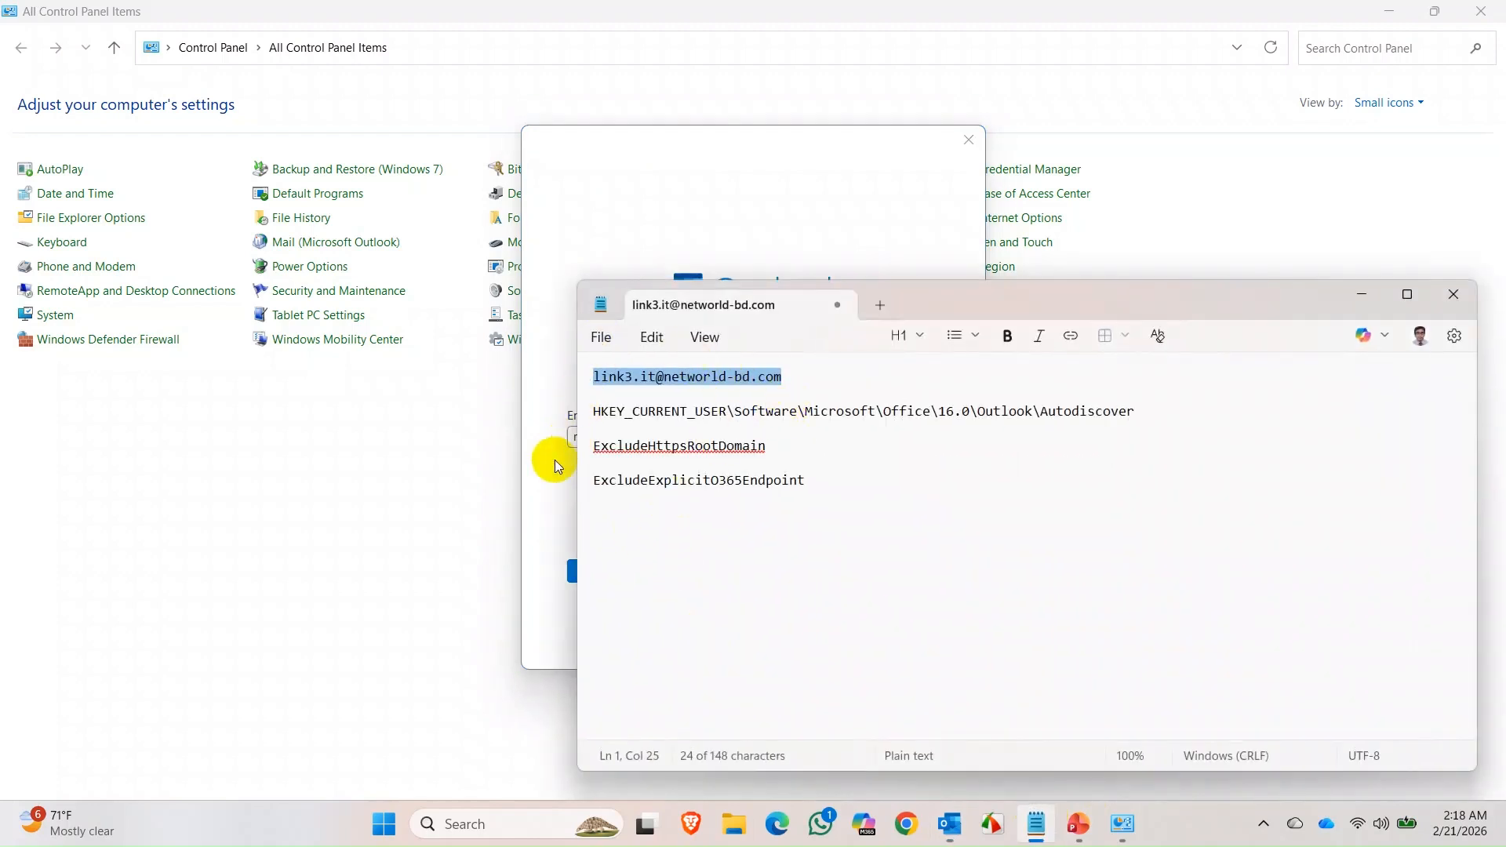
drag(570, 440, 694, 455)
key(ctrl+v)
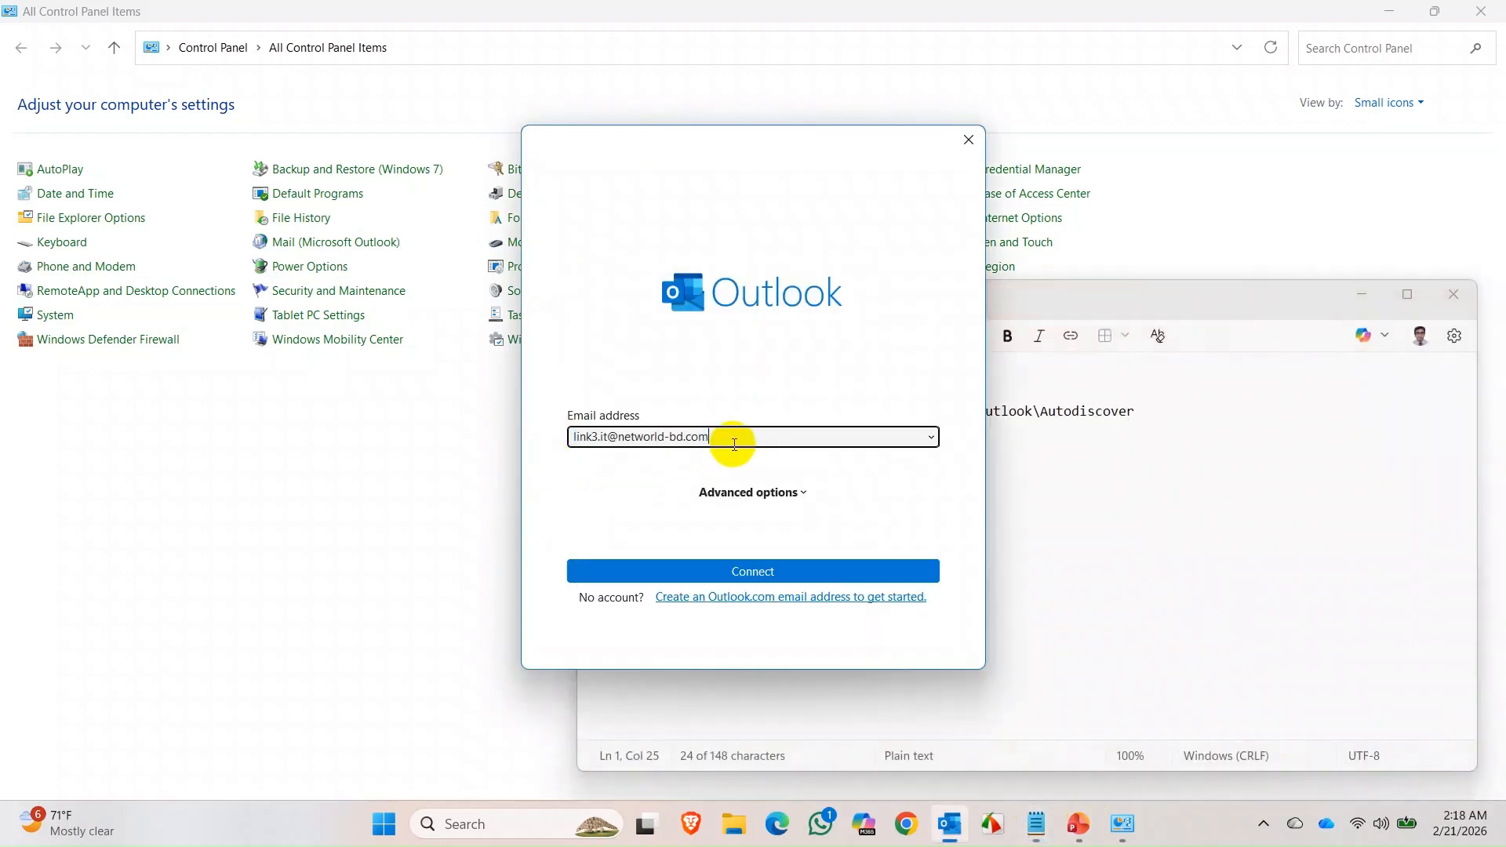
click(755, 570)
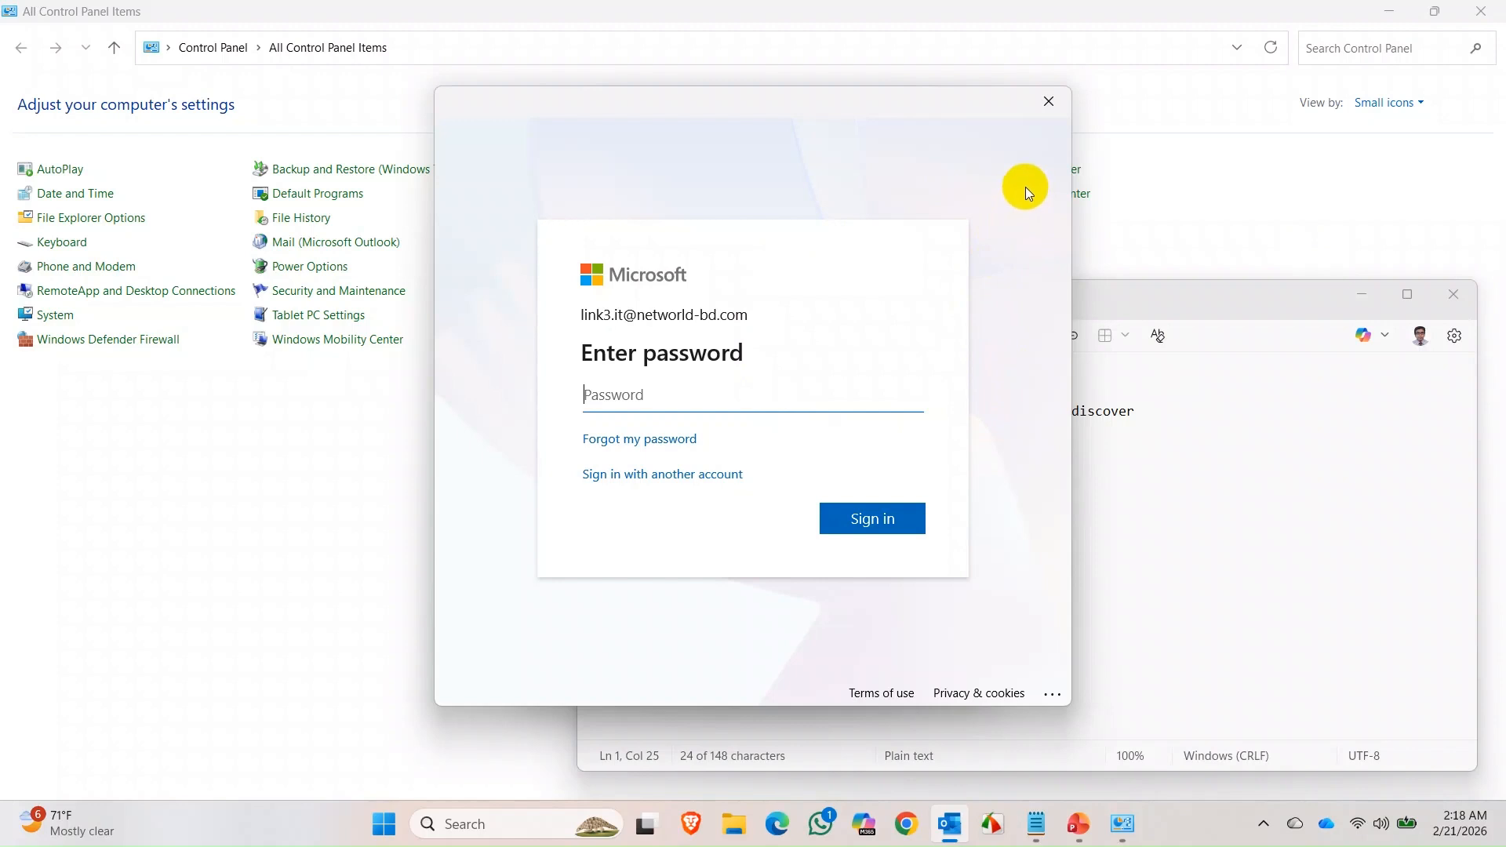
Switch to PowerPoint to review the Method 1 and Method 2 slides, and return to the Microsoft sign-in window.
click(1083, 824)
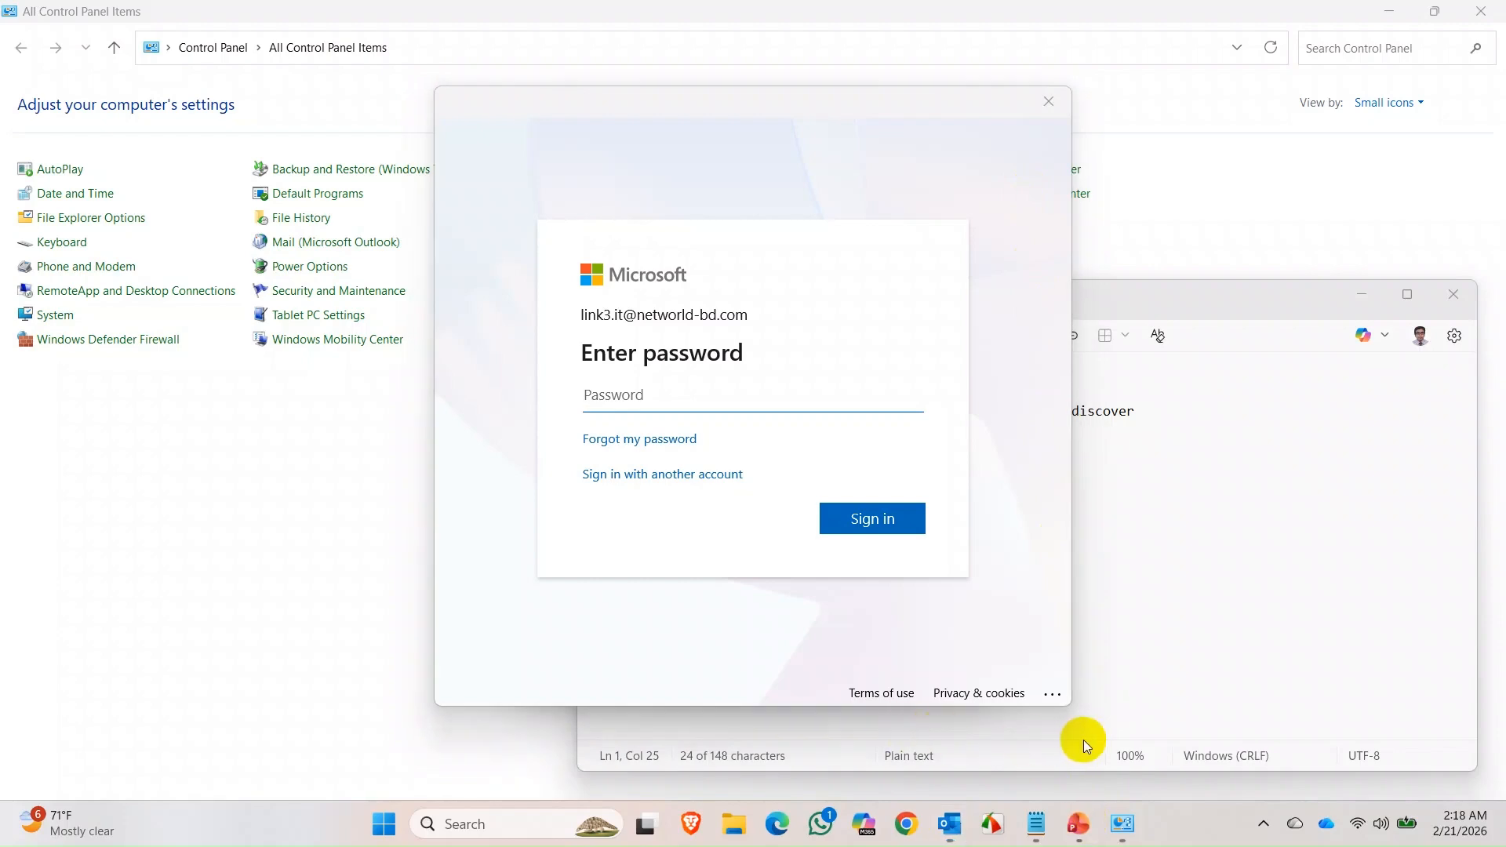
click(1076, 821)
click(155, 366)
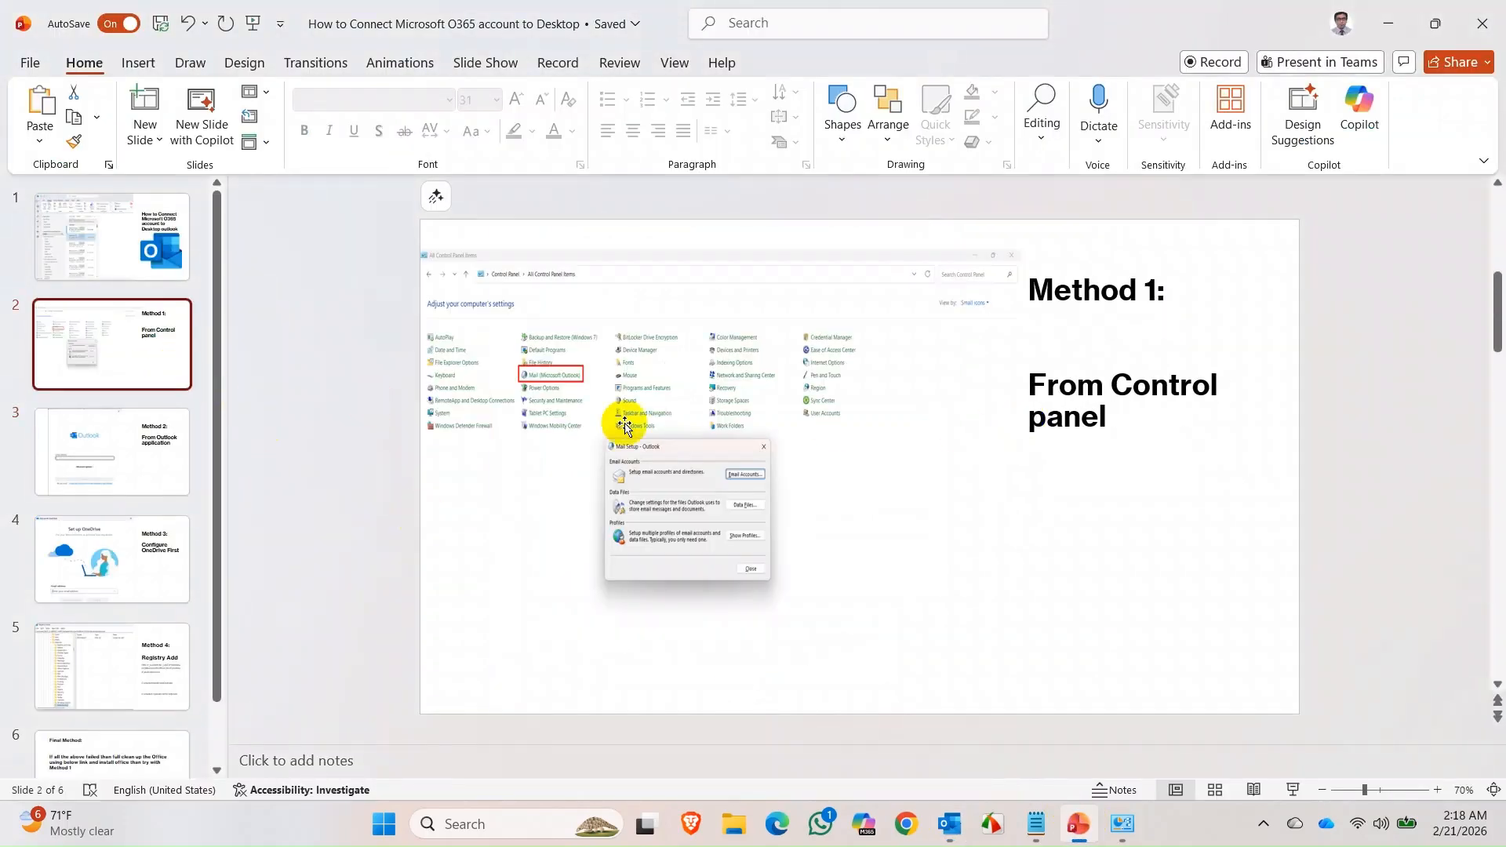
click(90, 463)
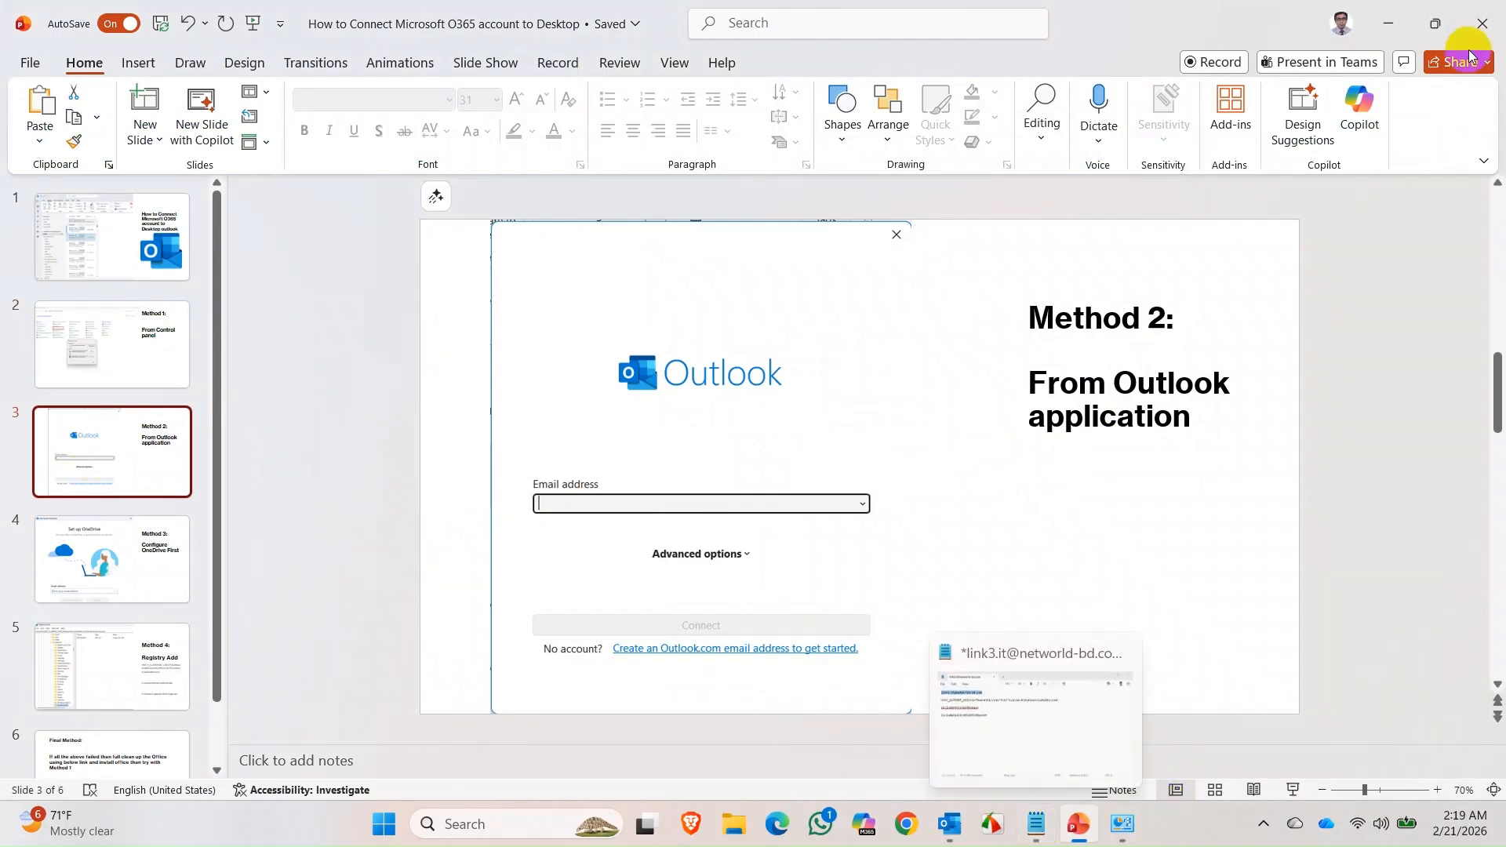
click(1396, 31)
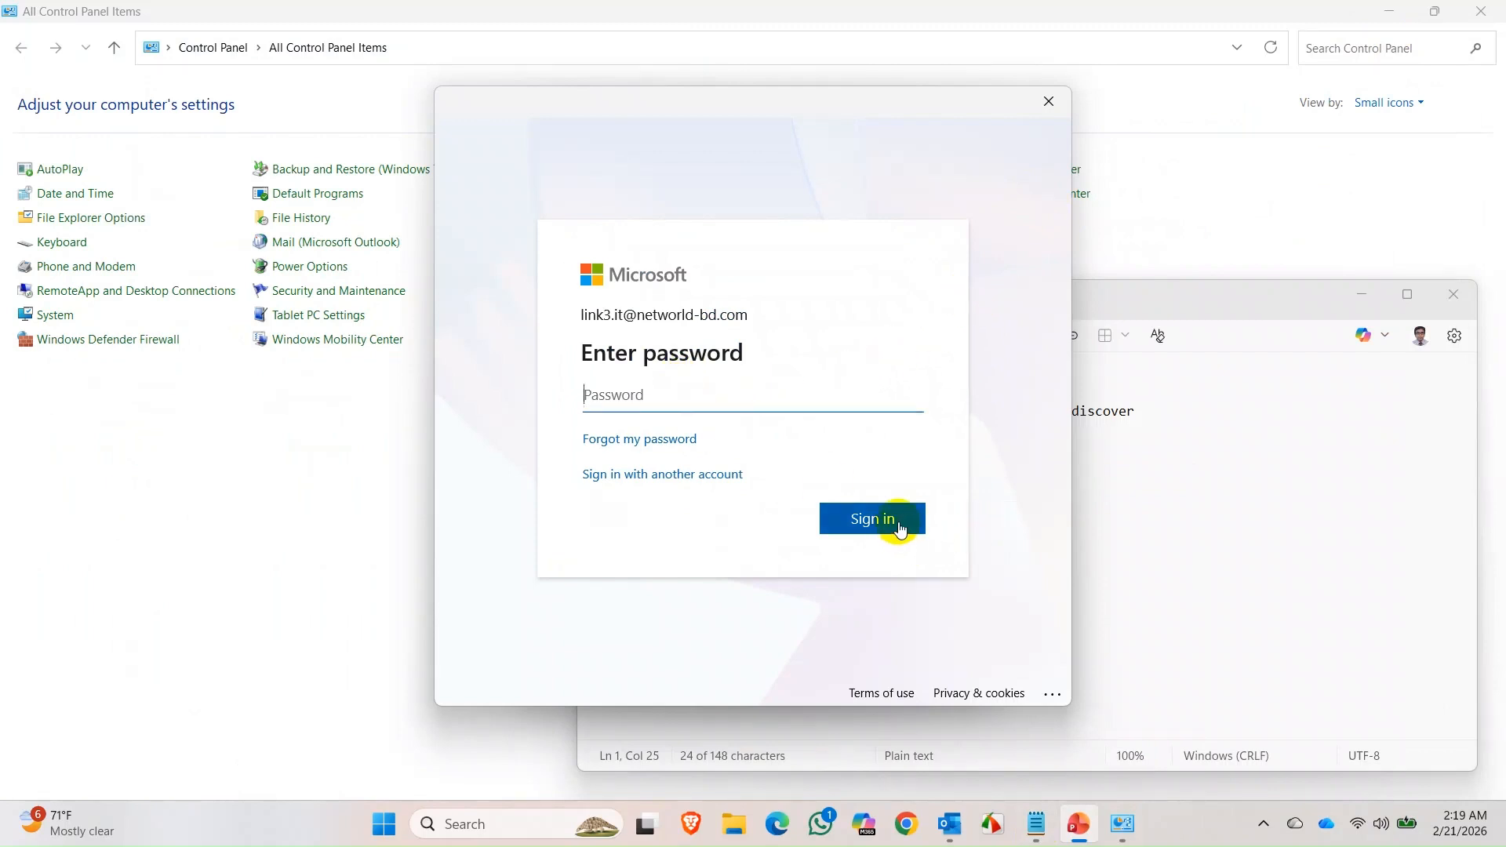
Close the Microsoft password prompt and show slide 4, Method 3: Configure OneDrive First, in PowerPoint.
click(1049, 102)
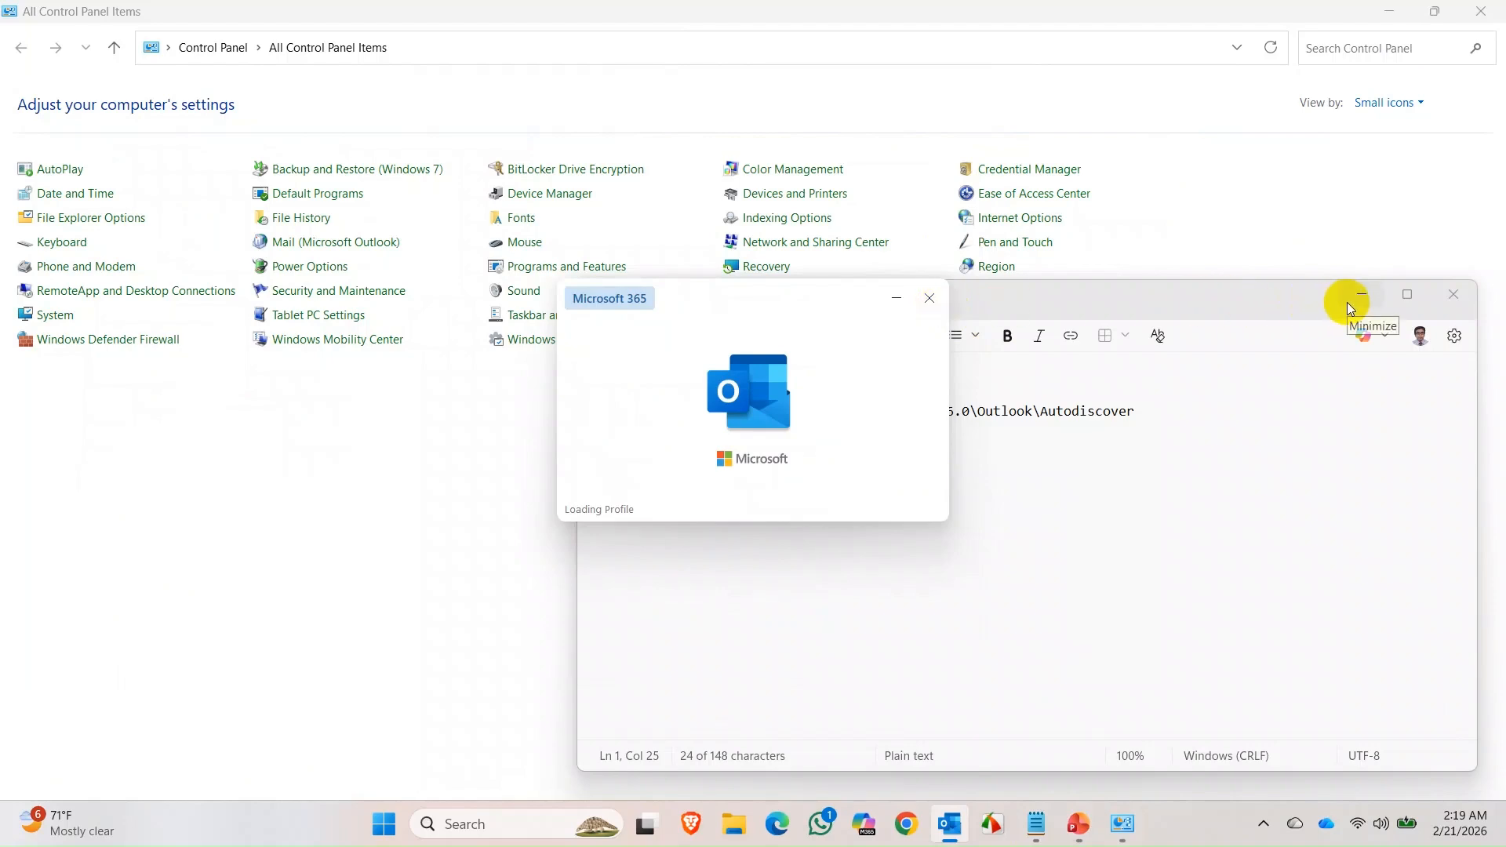
click(1074, 830)
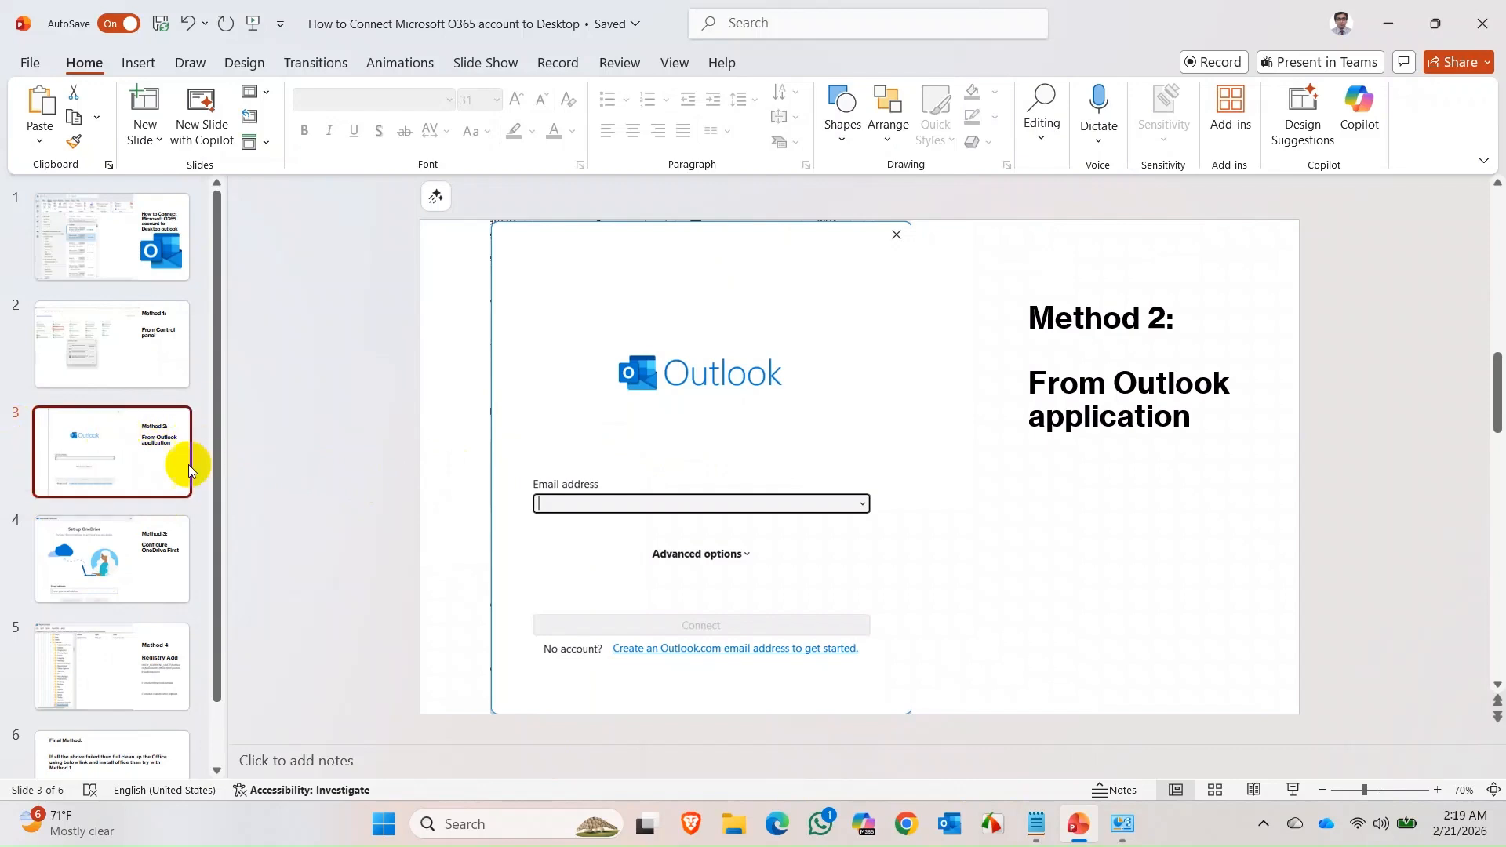
click(138, 576)
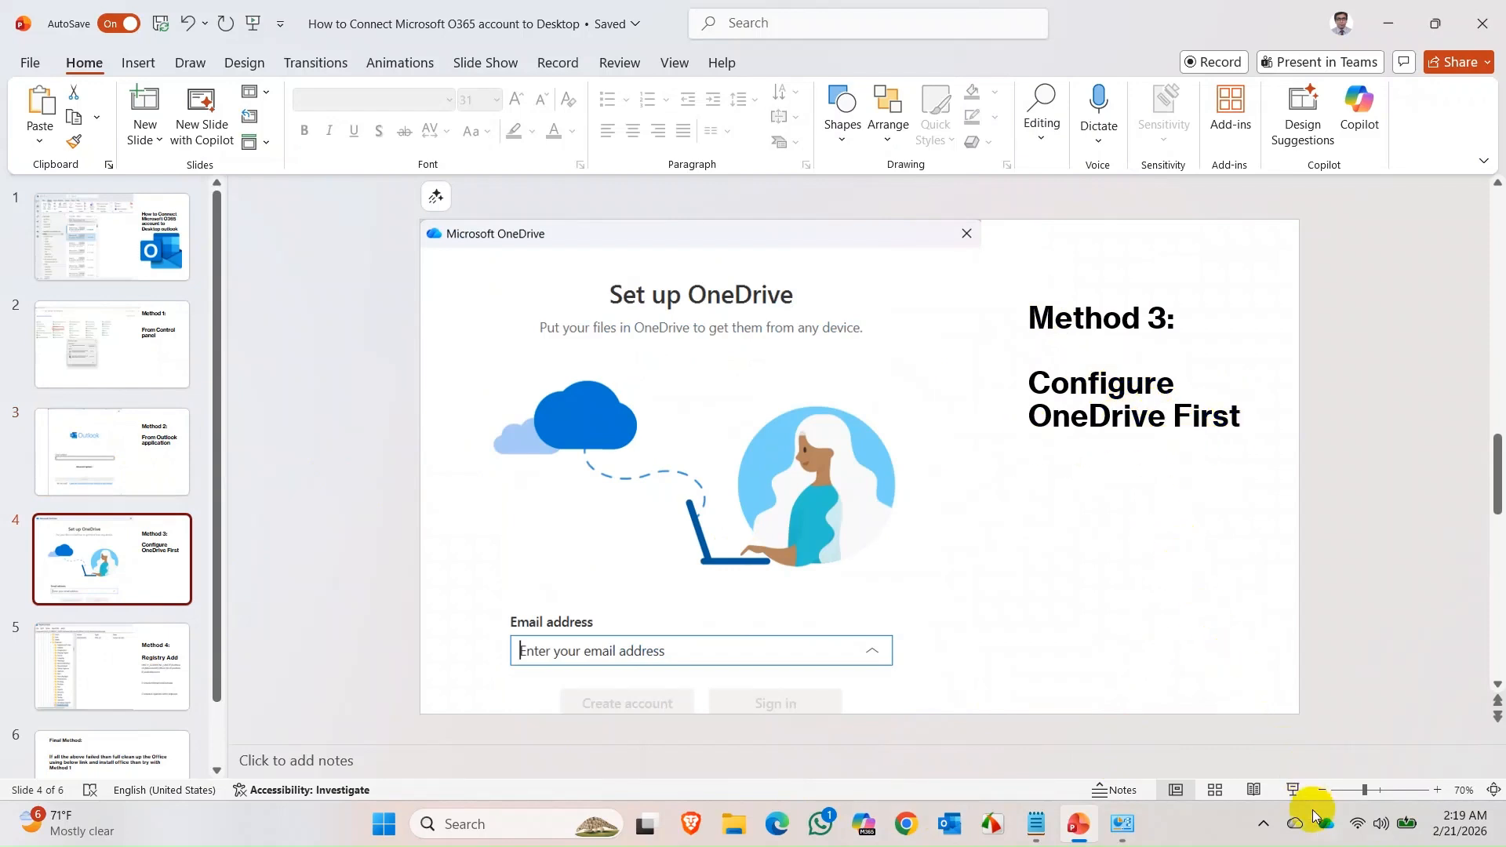
Open the Account page of the OneDrive settings and start adding another account.
click(1325, 835)
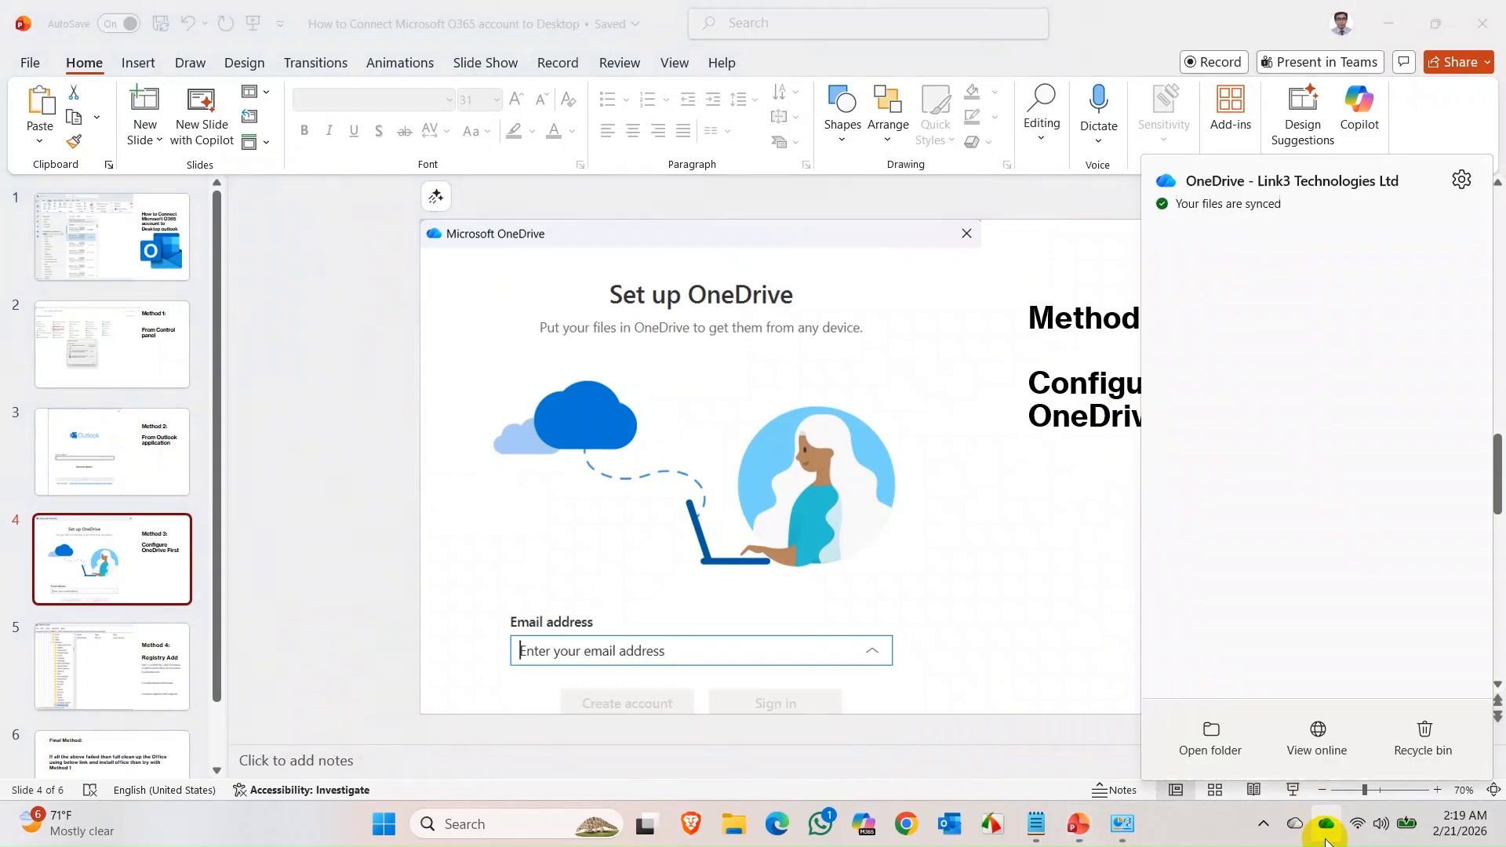
click(1461, 180)
click(1458, 184)
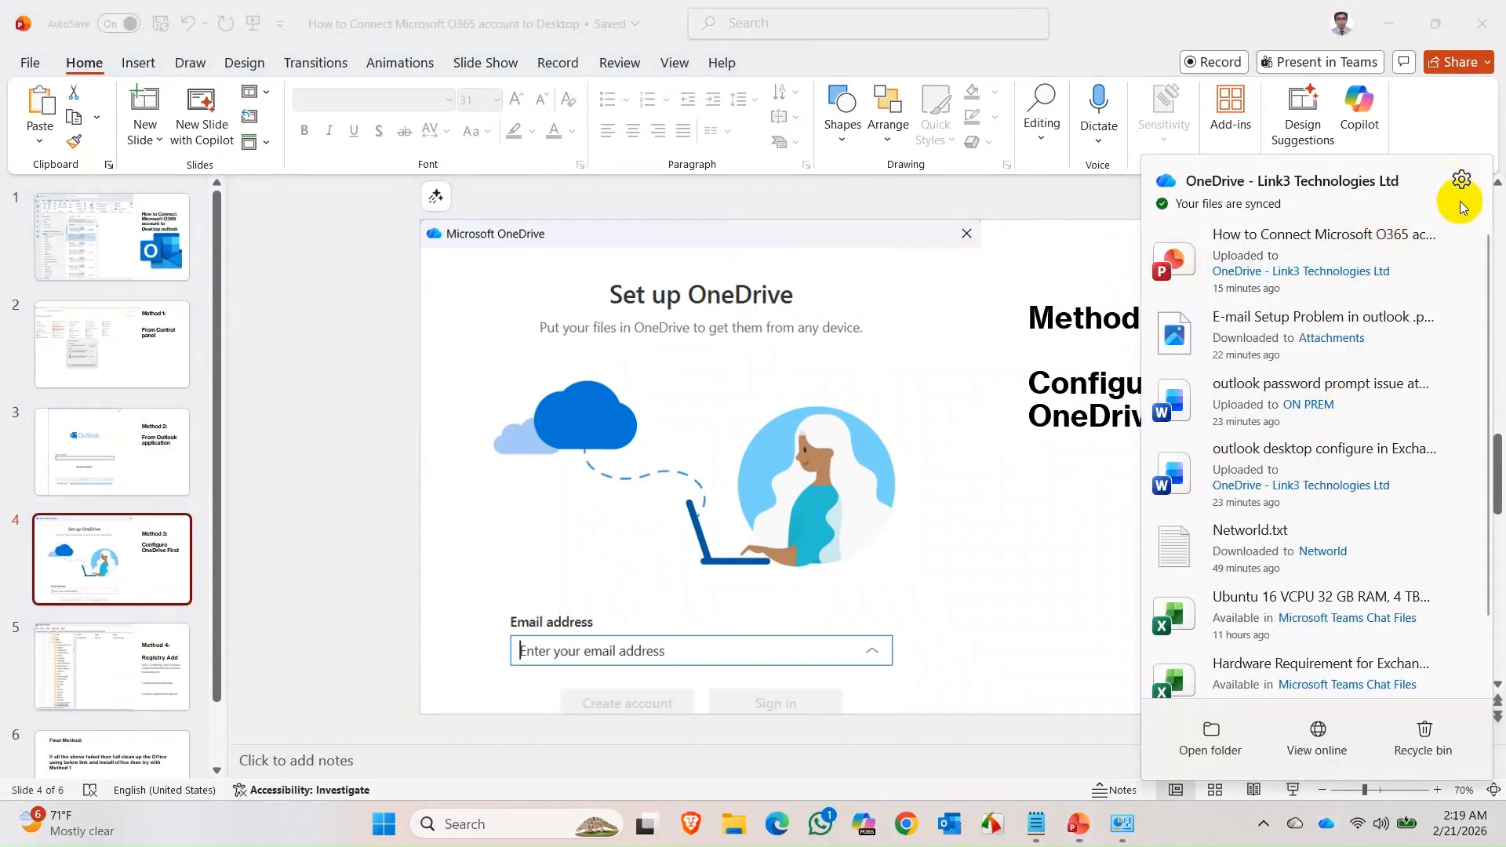
click(1460, 186)
click(1382, 222)
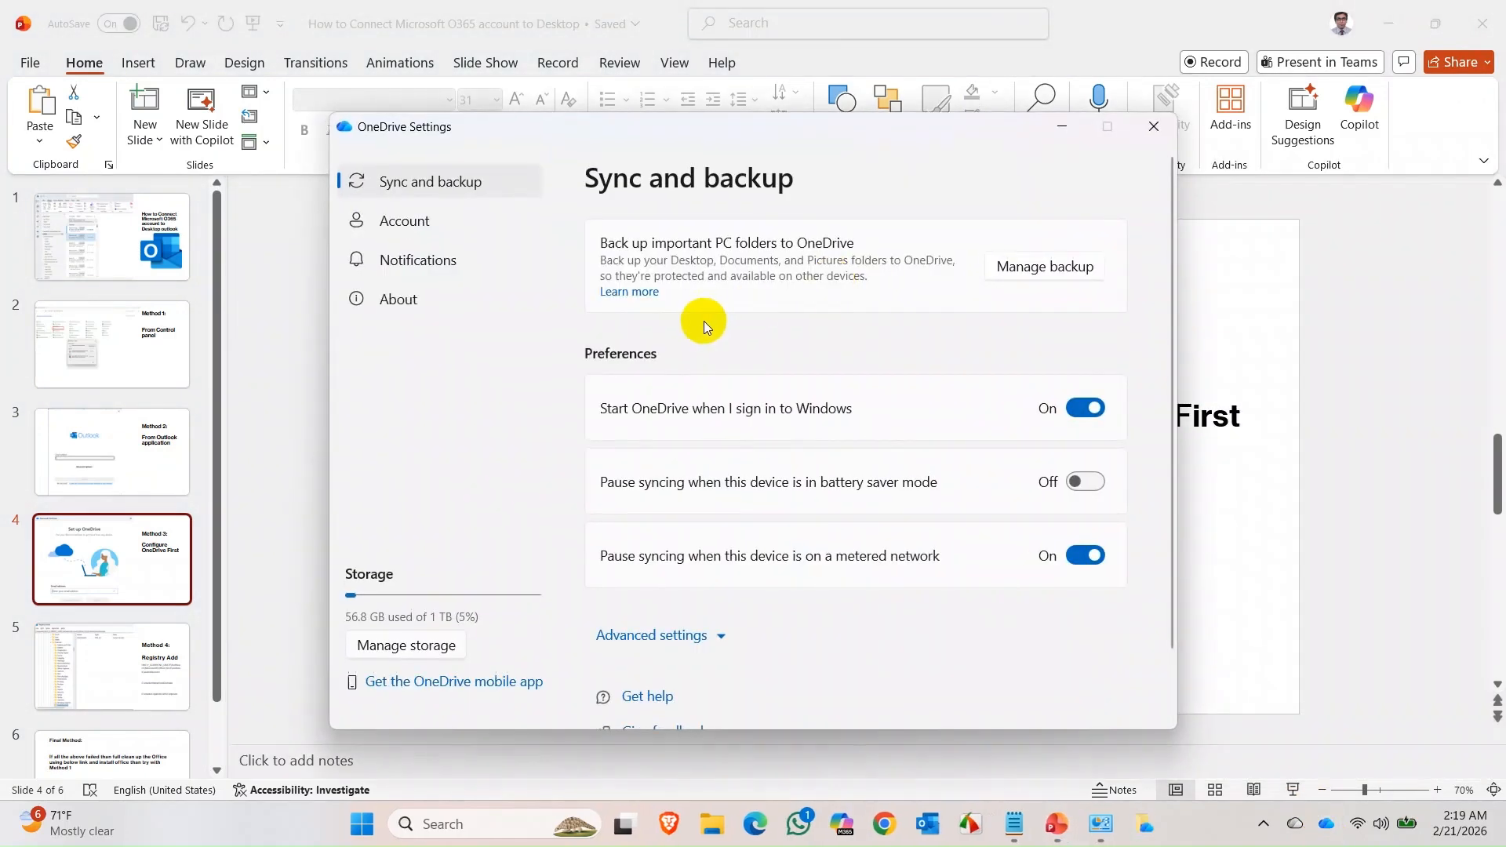
click(427, 223)
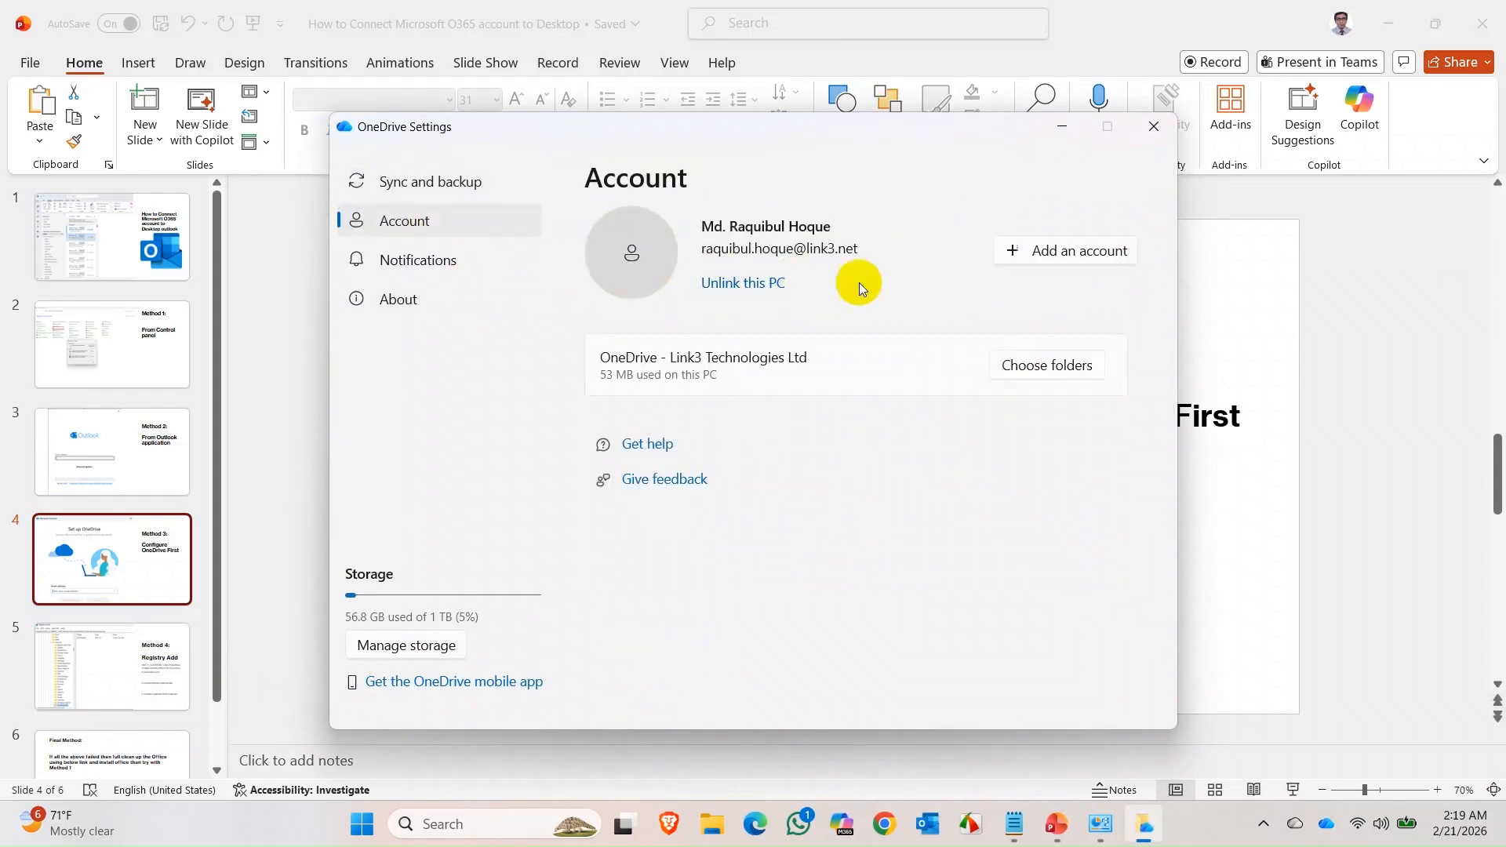
click(1074, 254)
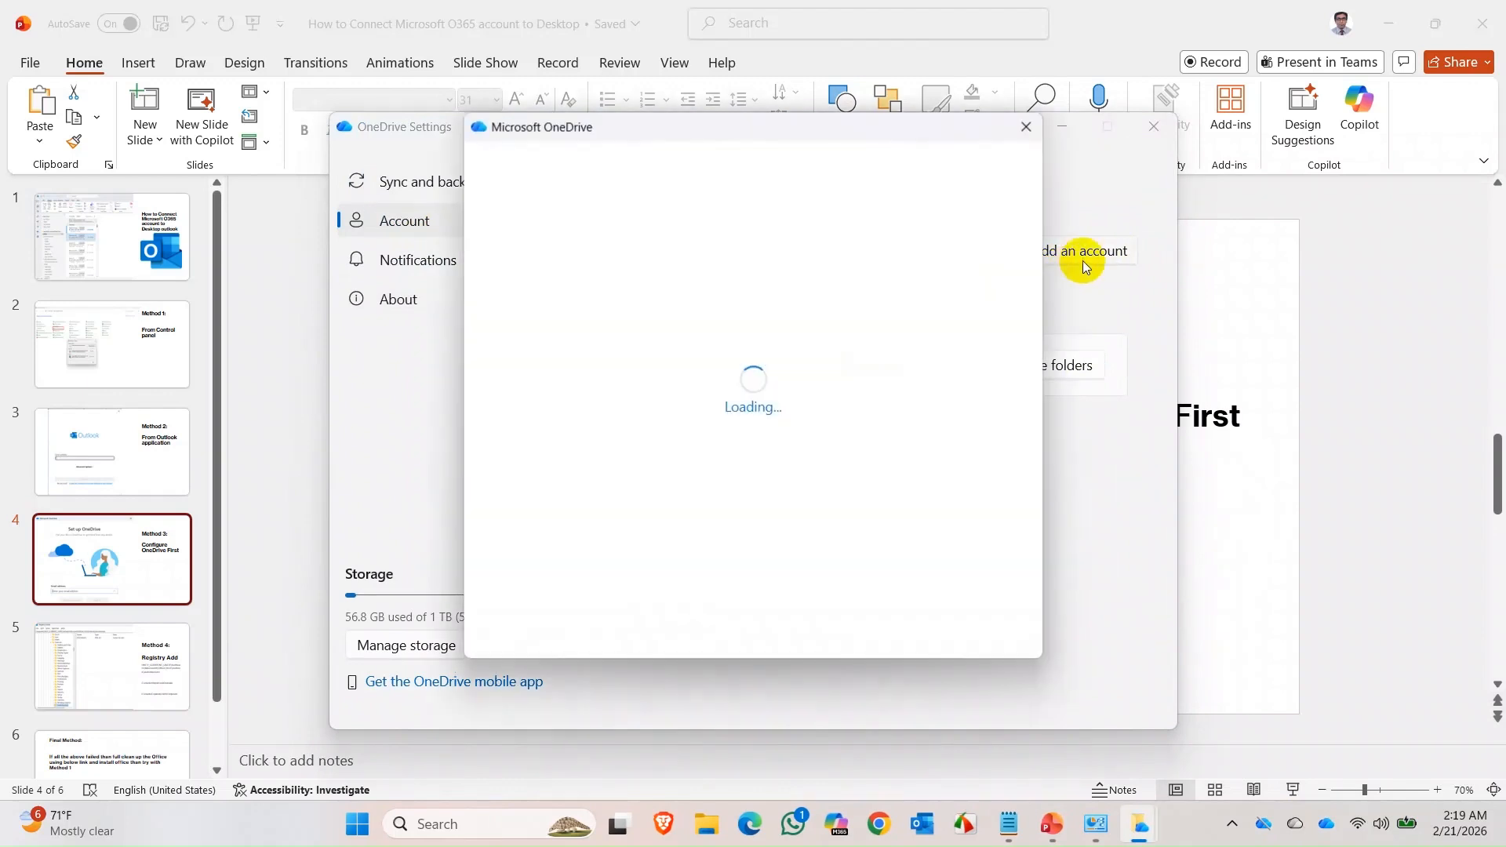
Replace the prefilled address in the OneDrive setup window with the account email noted in Notepad.
drag(808, 134, 812, 135)
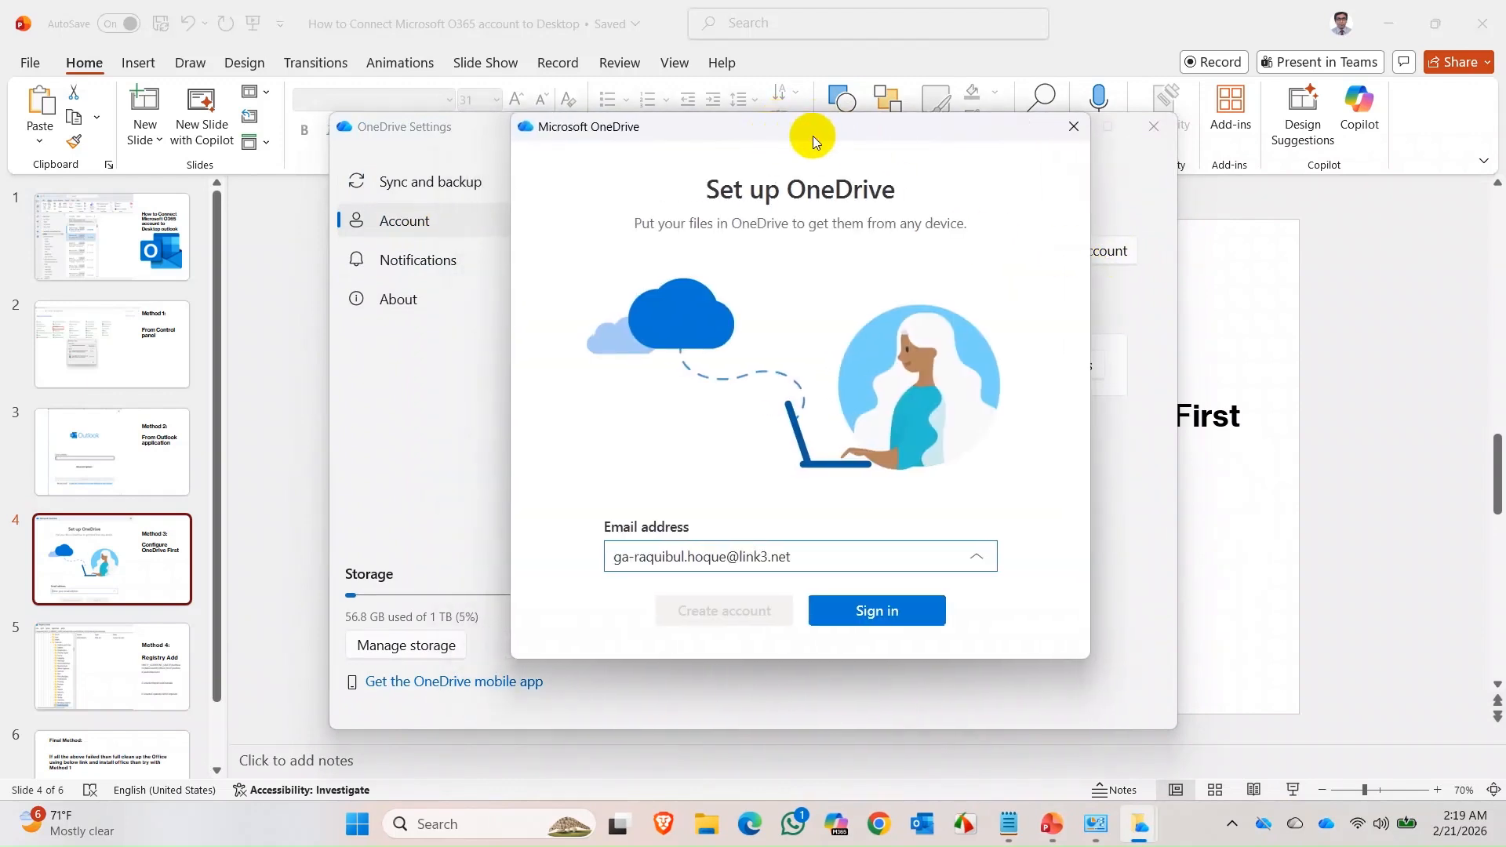
drag(801, 558, 483, 558)
key(BackSpace)
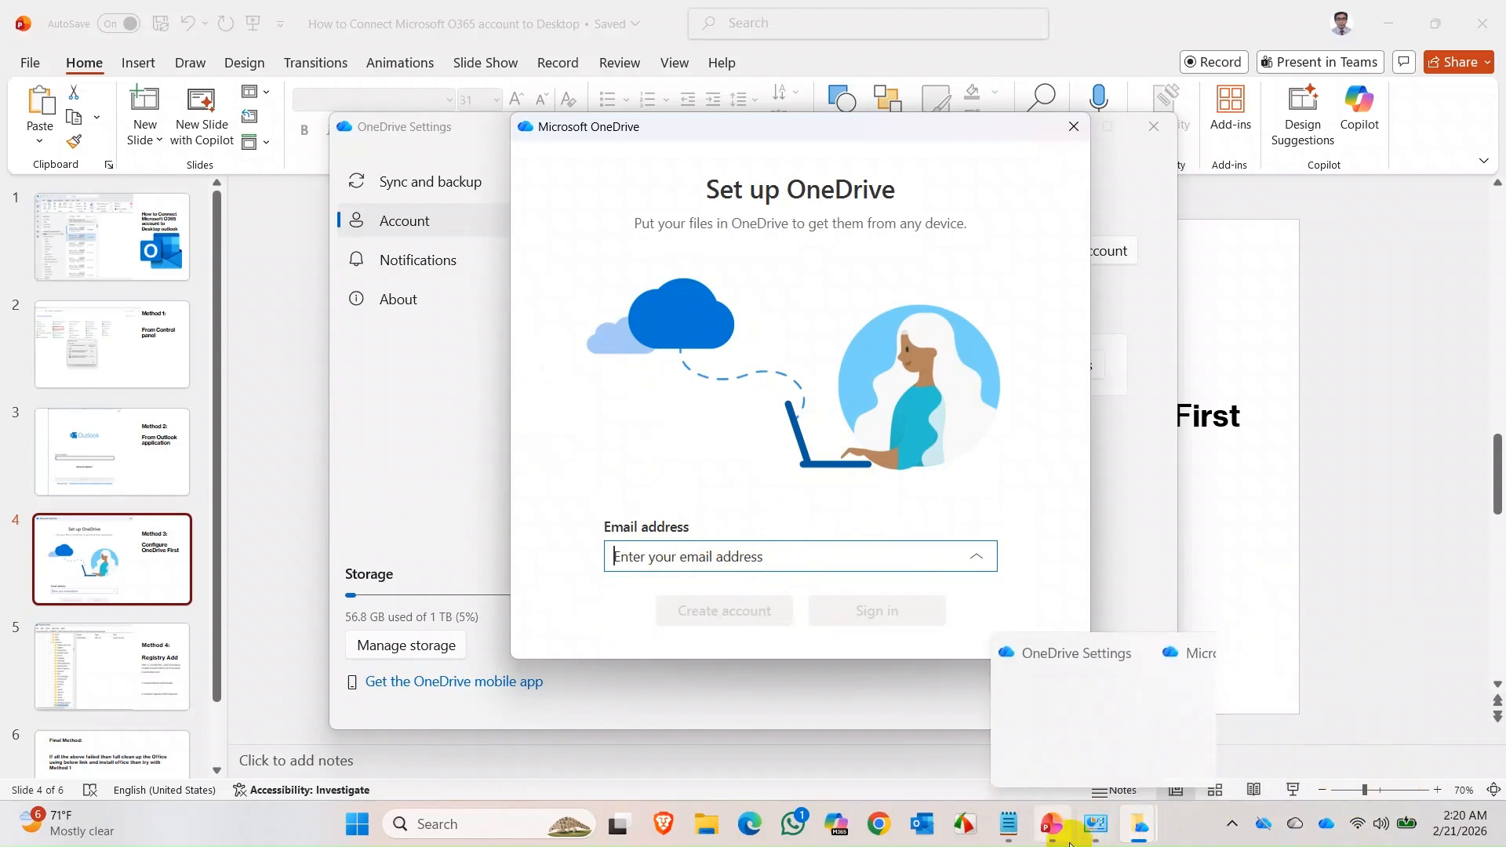
click(1020, 827)
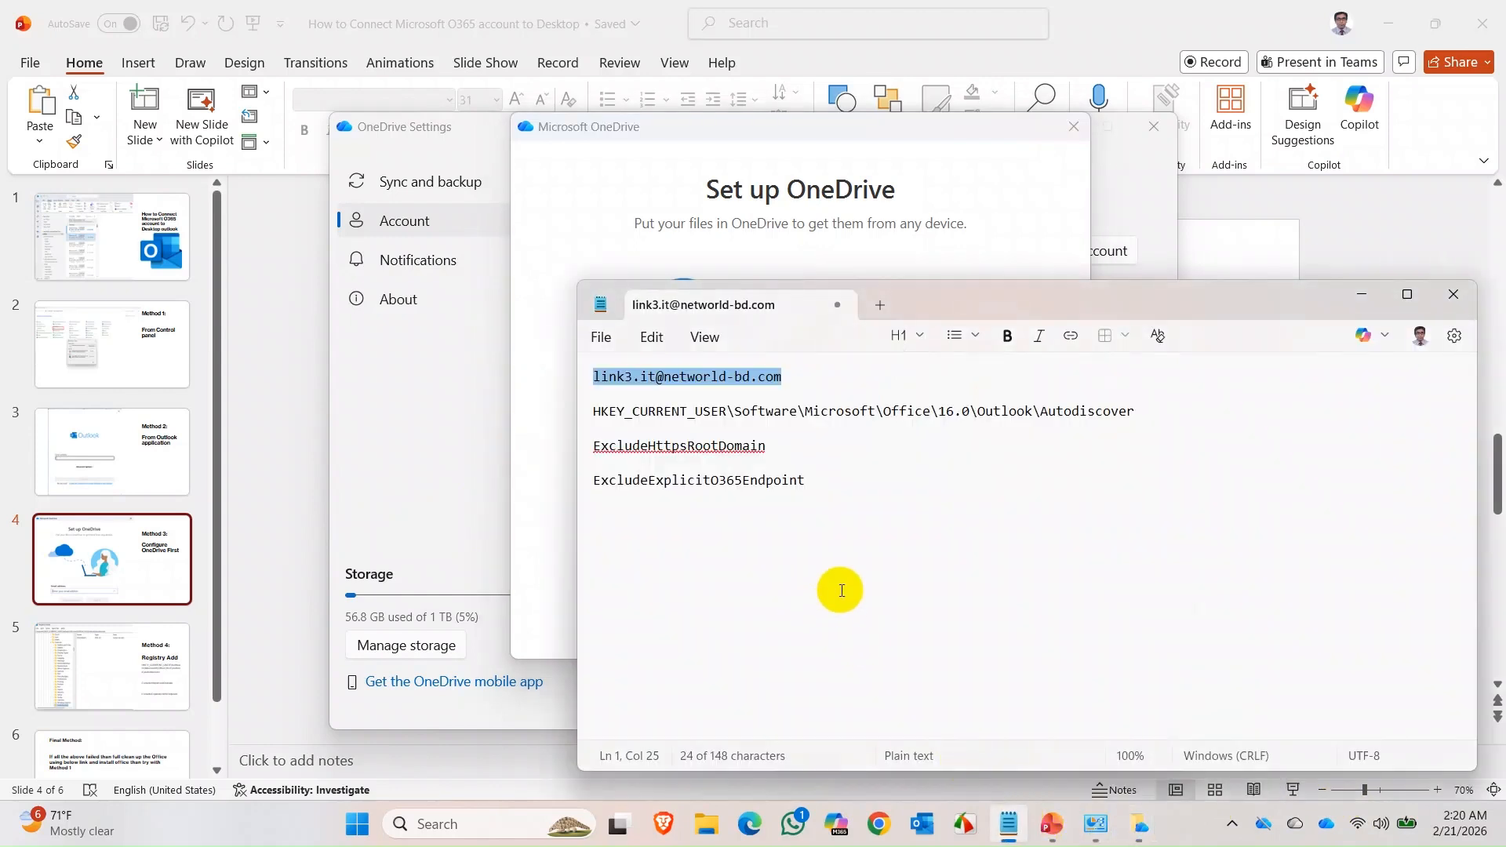
click(1365, 292)
key(ctrl+v)
Proceed with the OneDrive sign-in and enter the account password on the Microsoft password page.
click(894, 609)
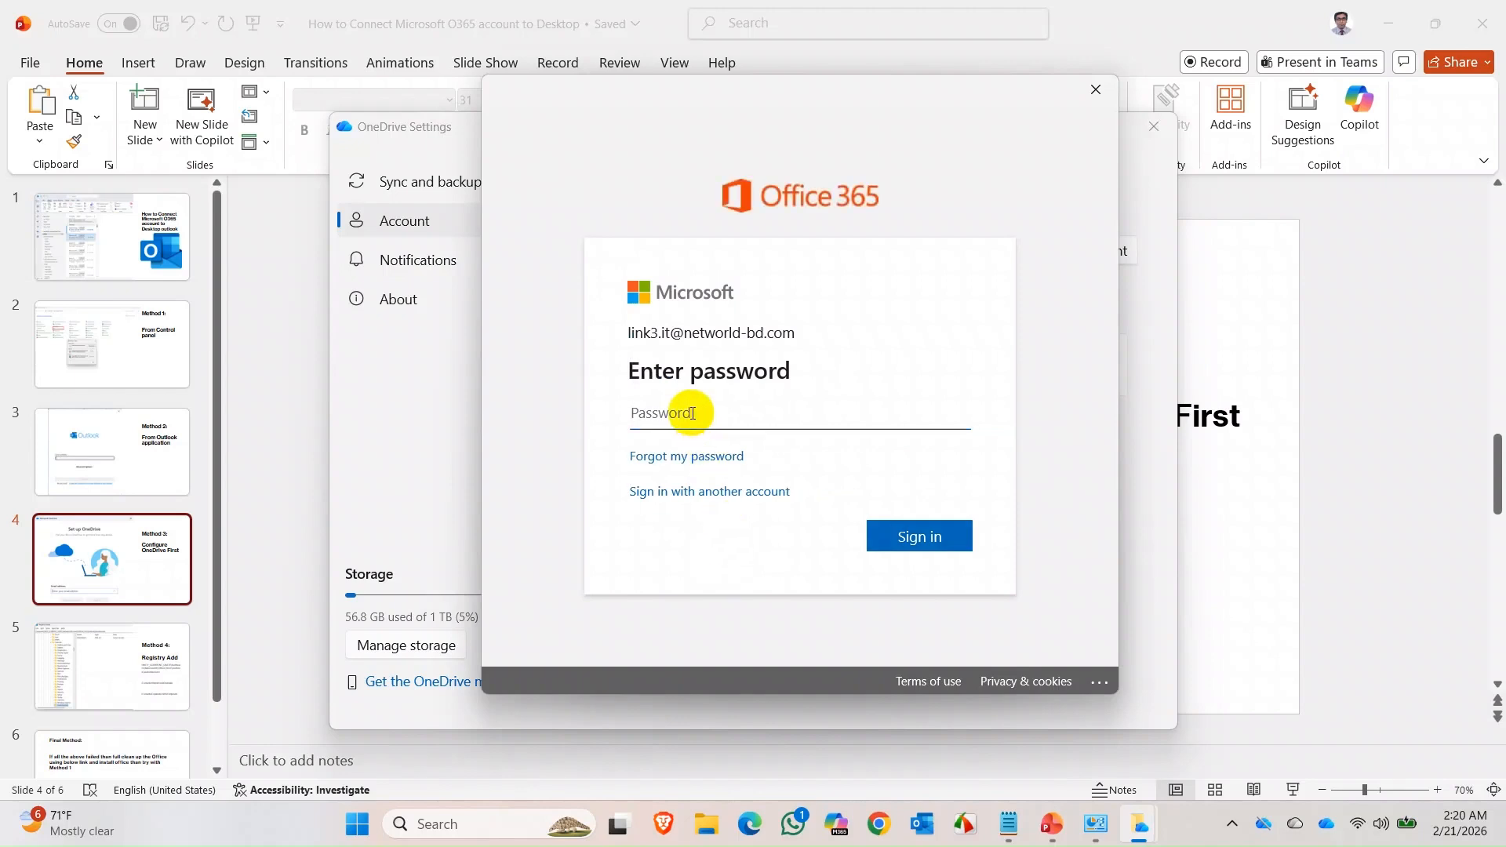
text(a••••••••)
key(Return)
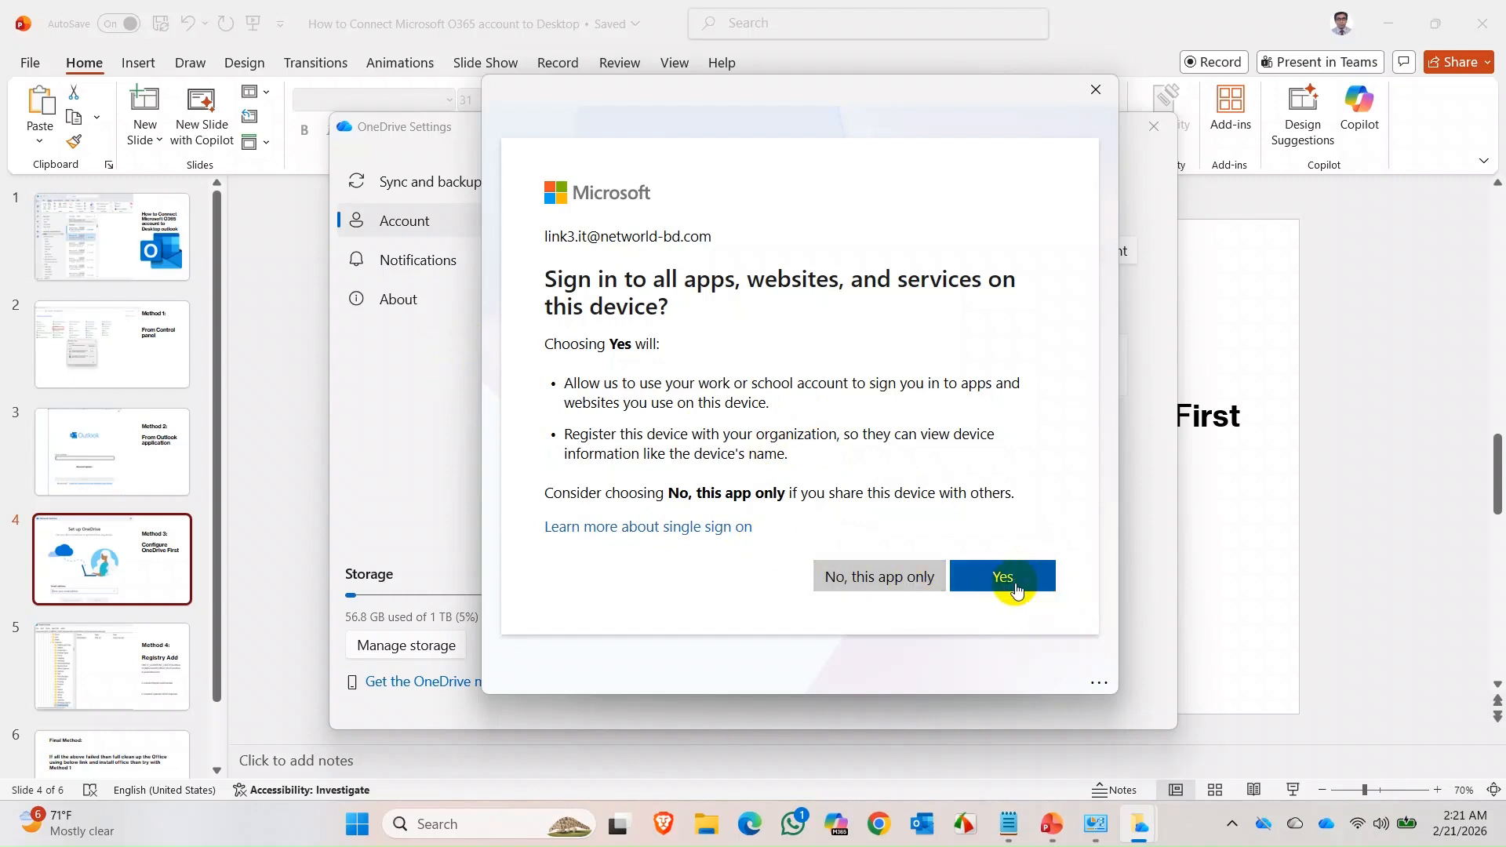
click(356, 828)
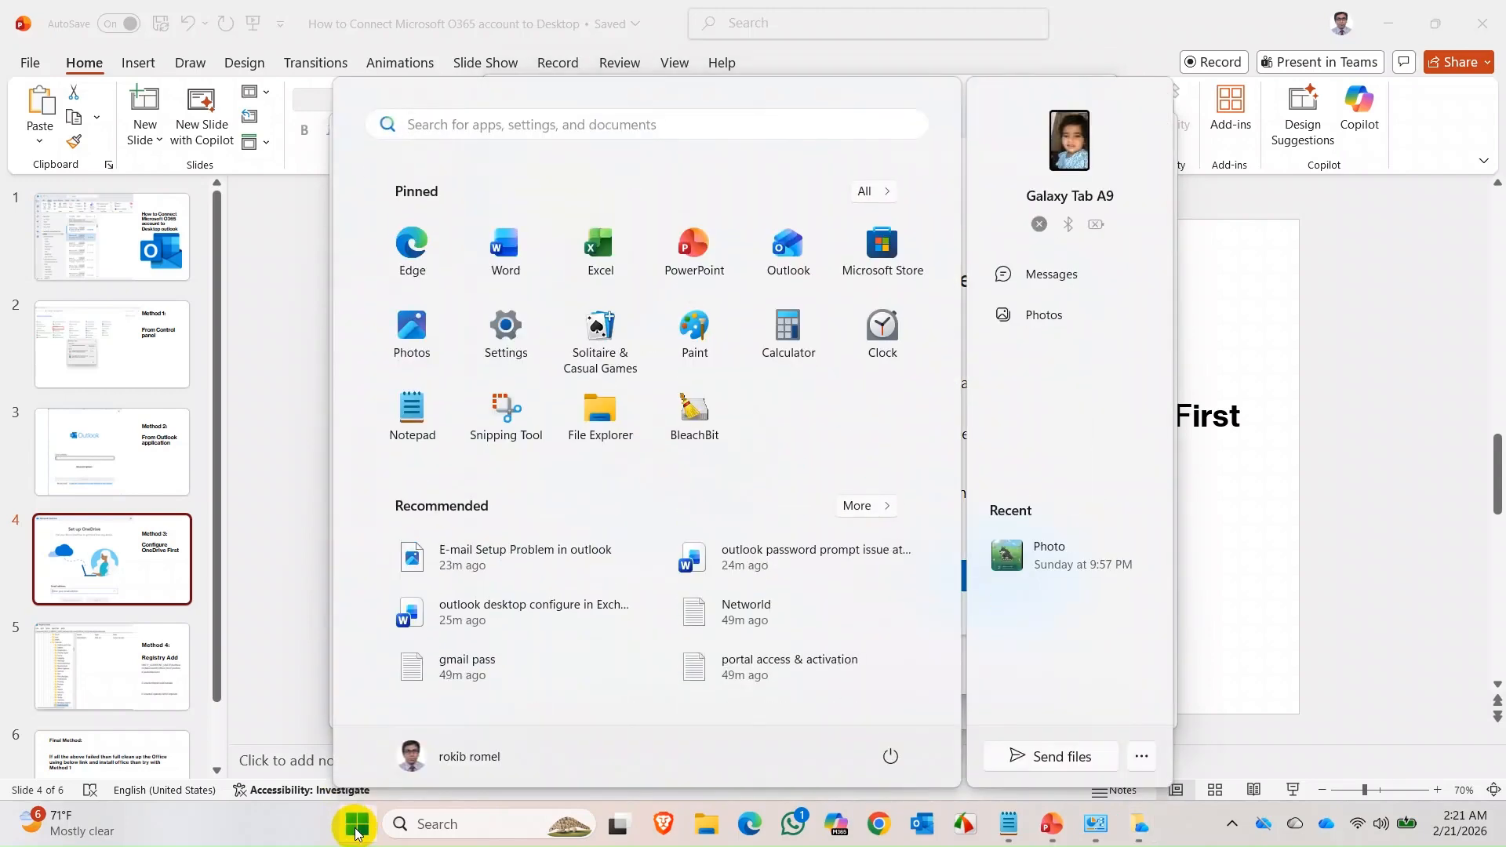
text(acc)
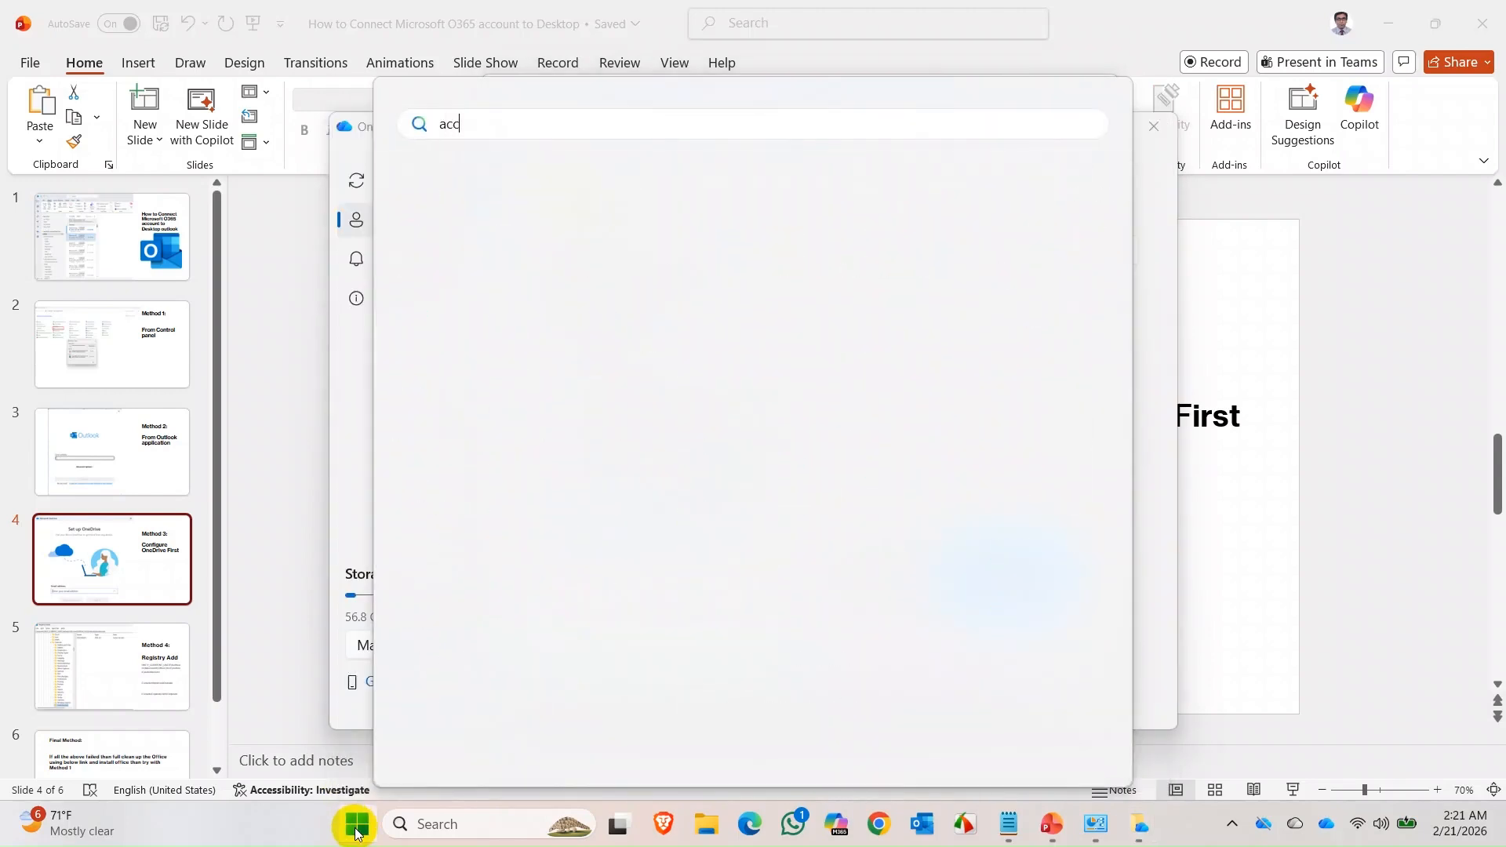
key(BackSpace)
key(BackSpace)
key(BackSpace)
text(word)
key(BackSpace)
text(k )
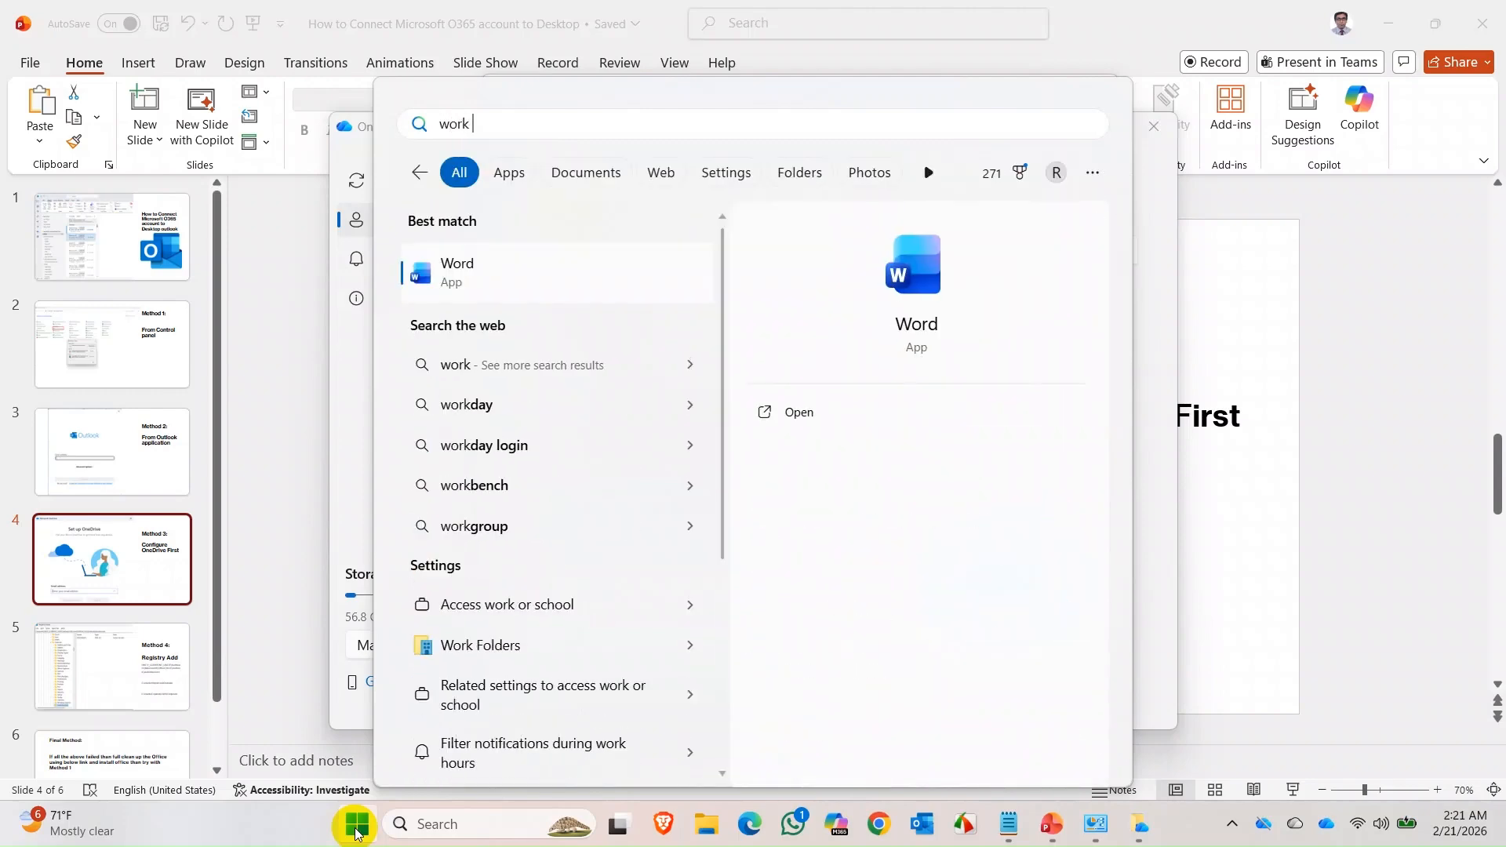
text(sc)
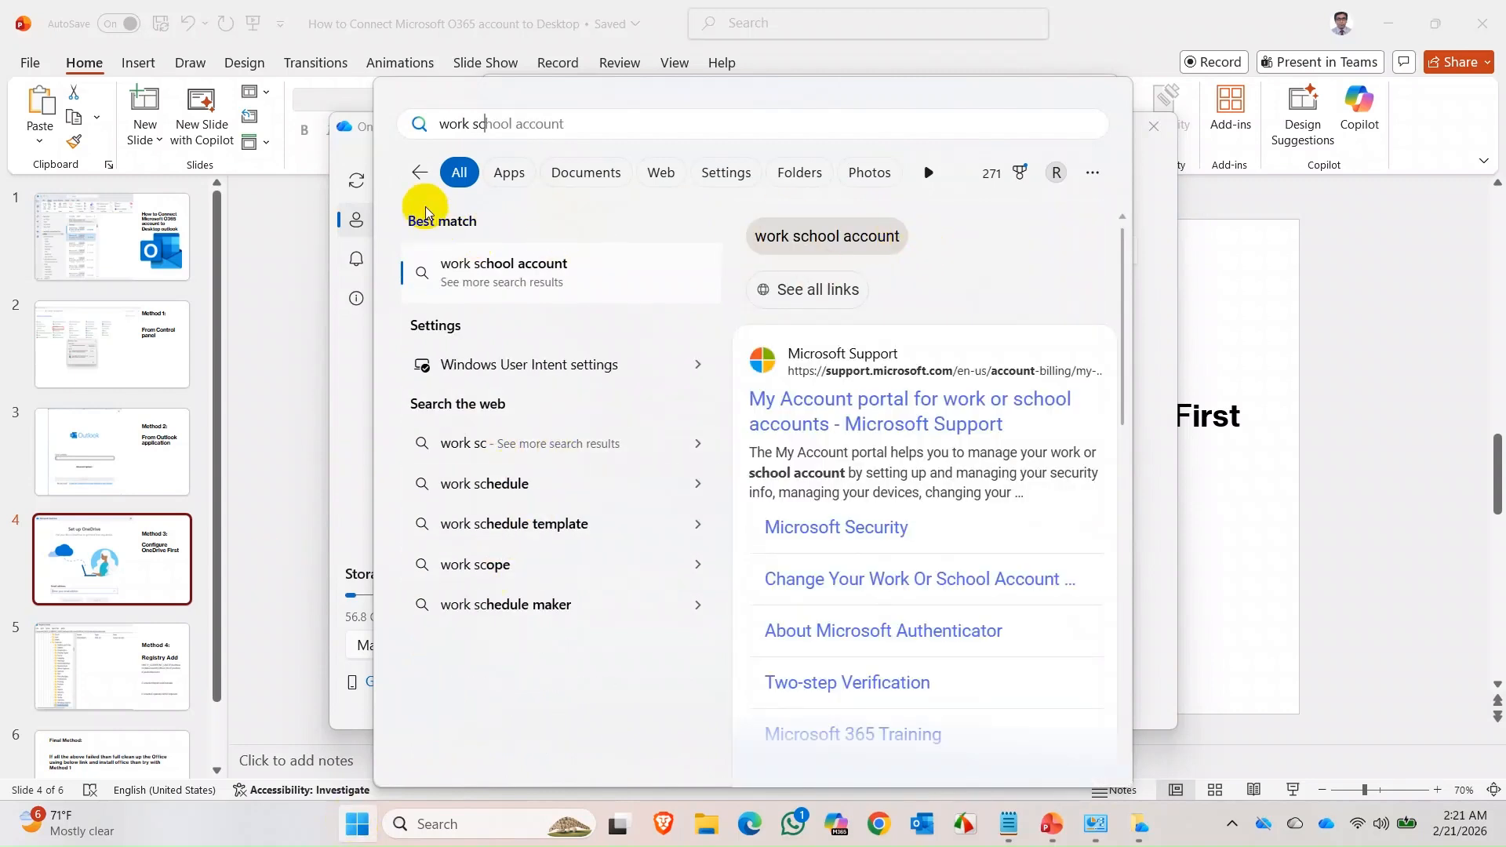
click(416, 172)
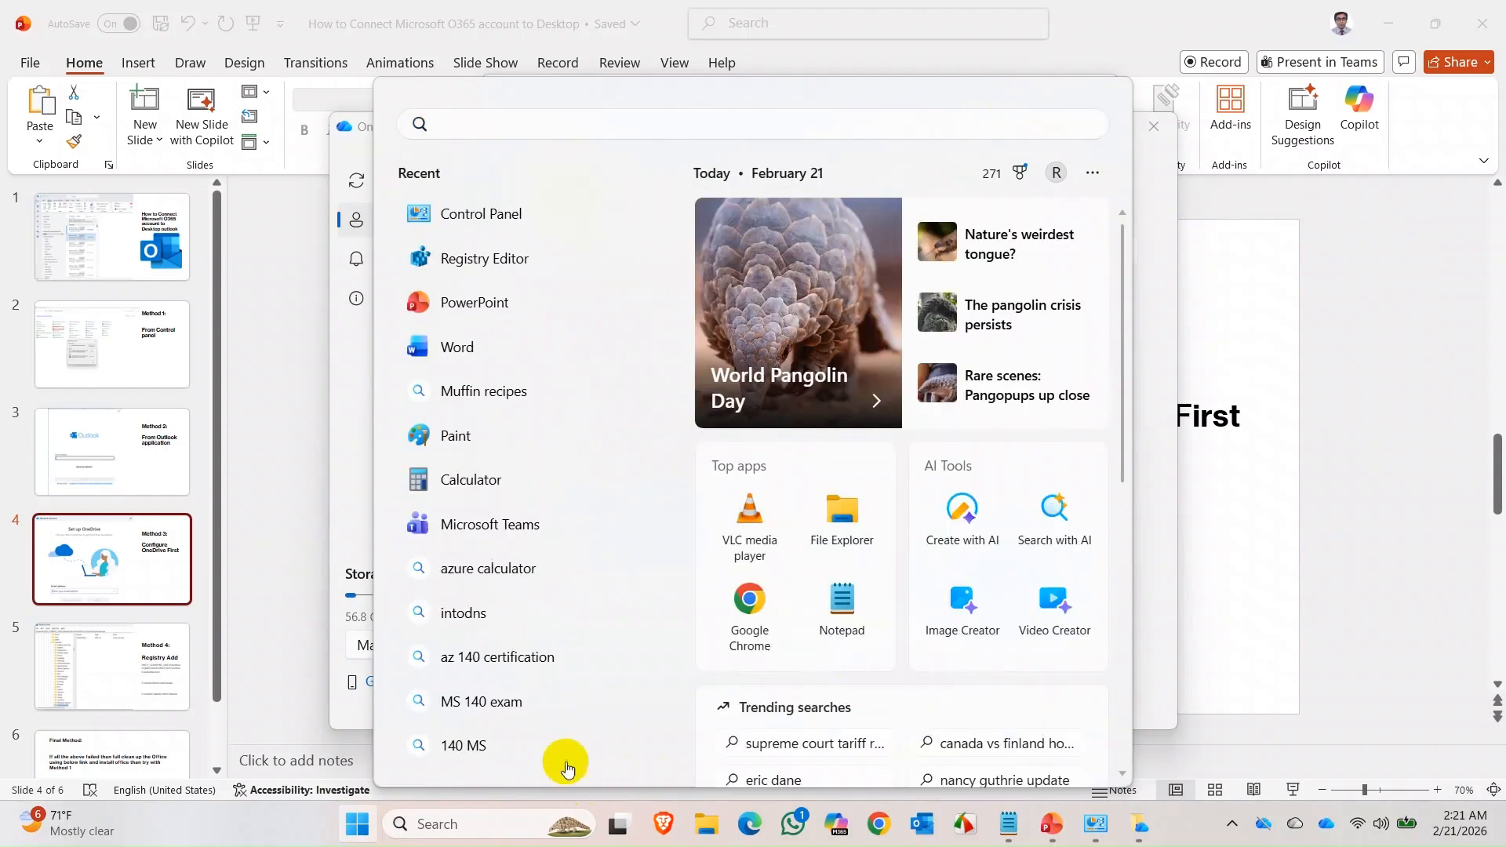
click(1160, 553)
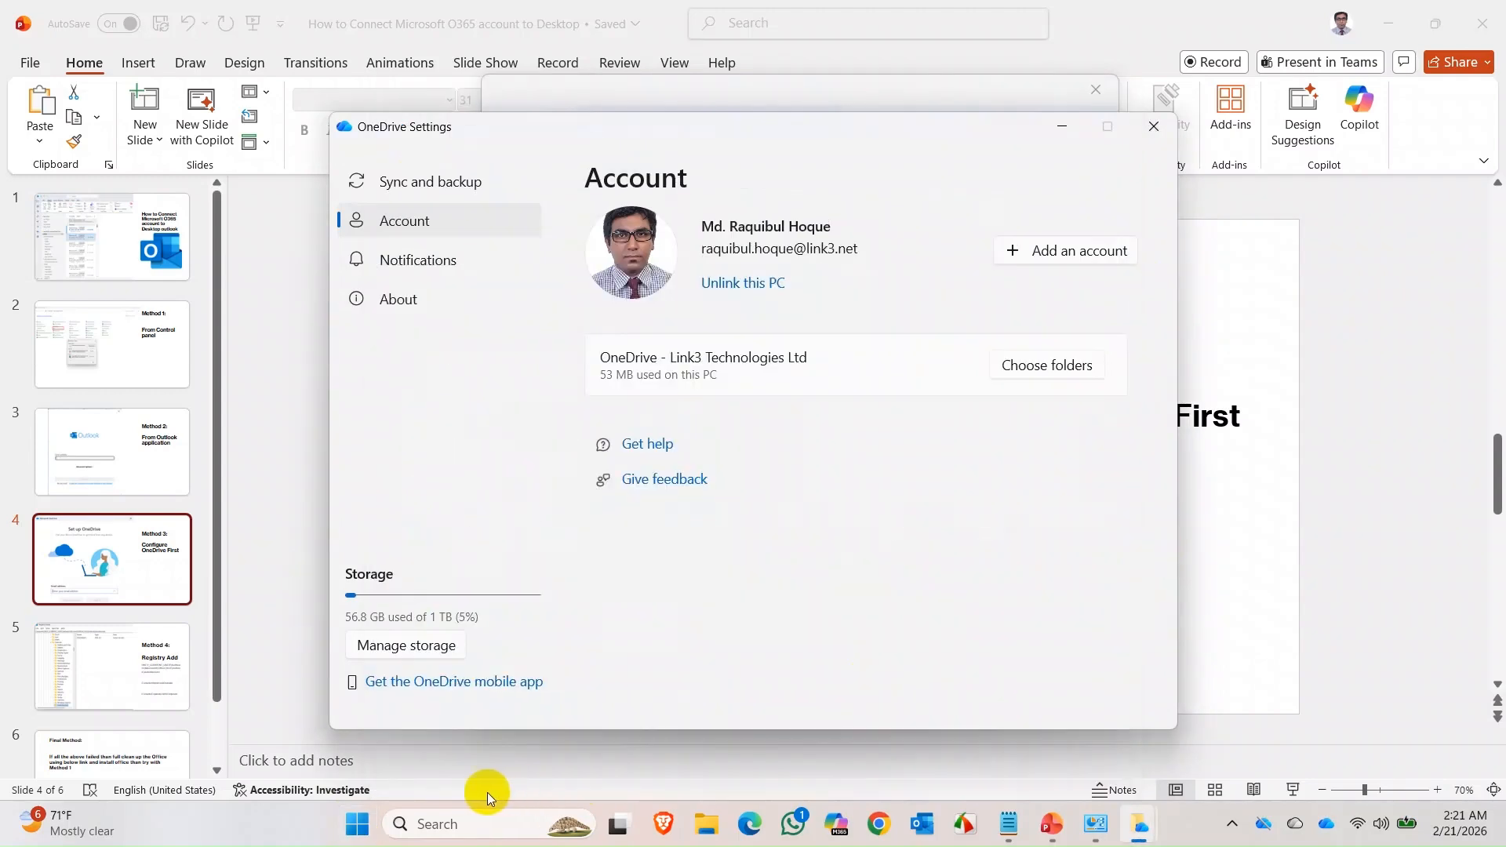
Search Windows for "acc" and open the Access work or school settings result.
click(368, 820)
click(440, 759)
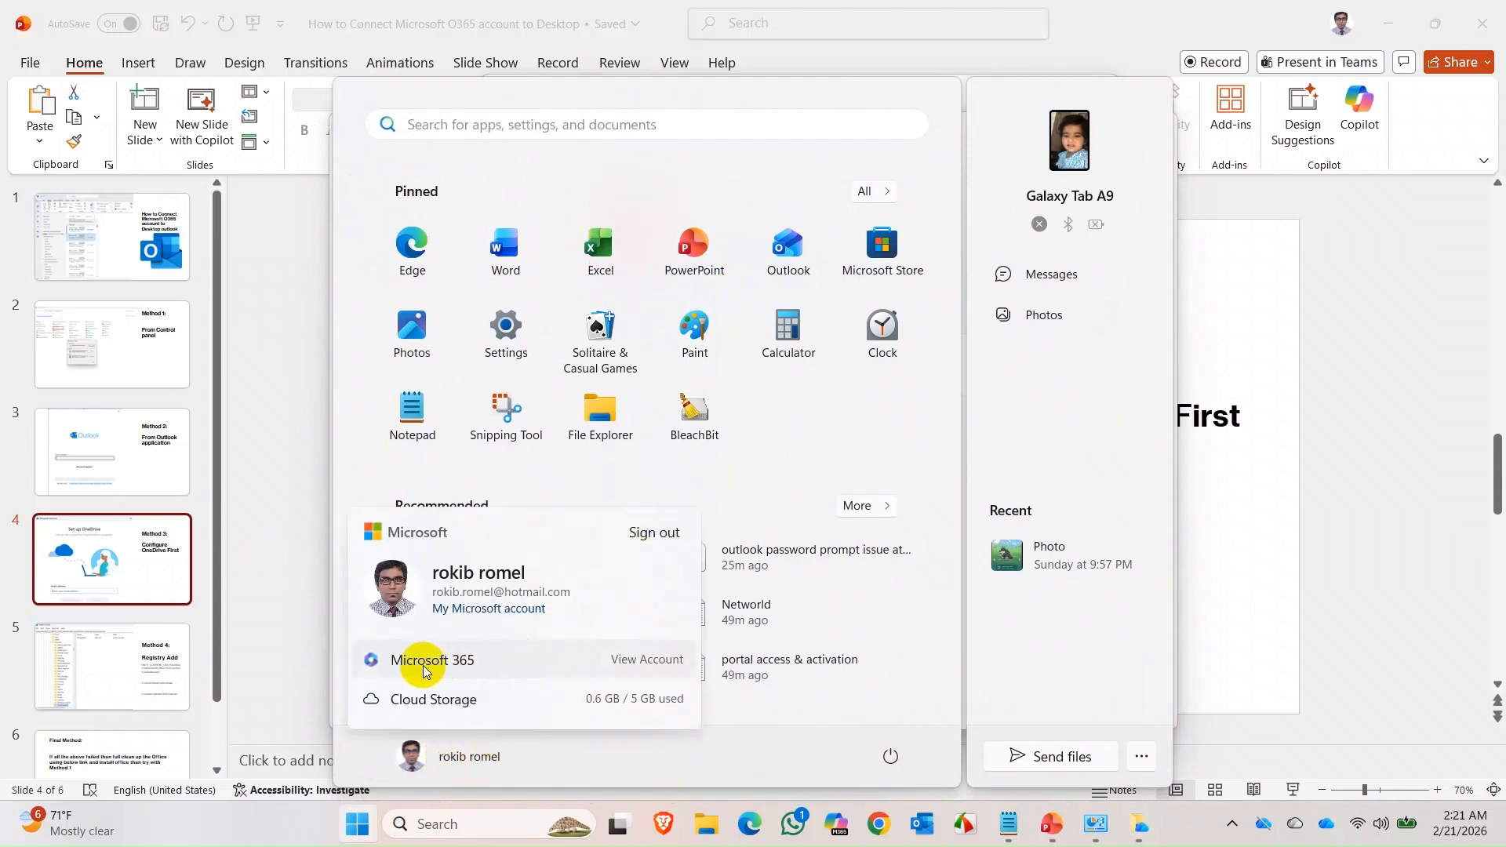
click(861, 680)
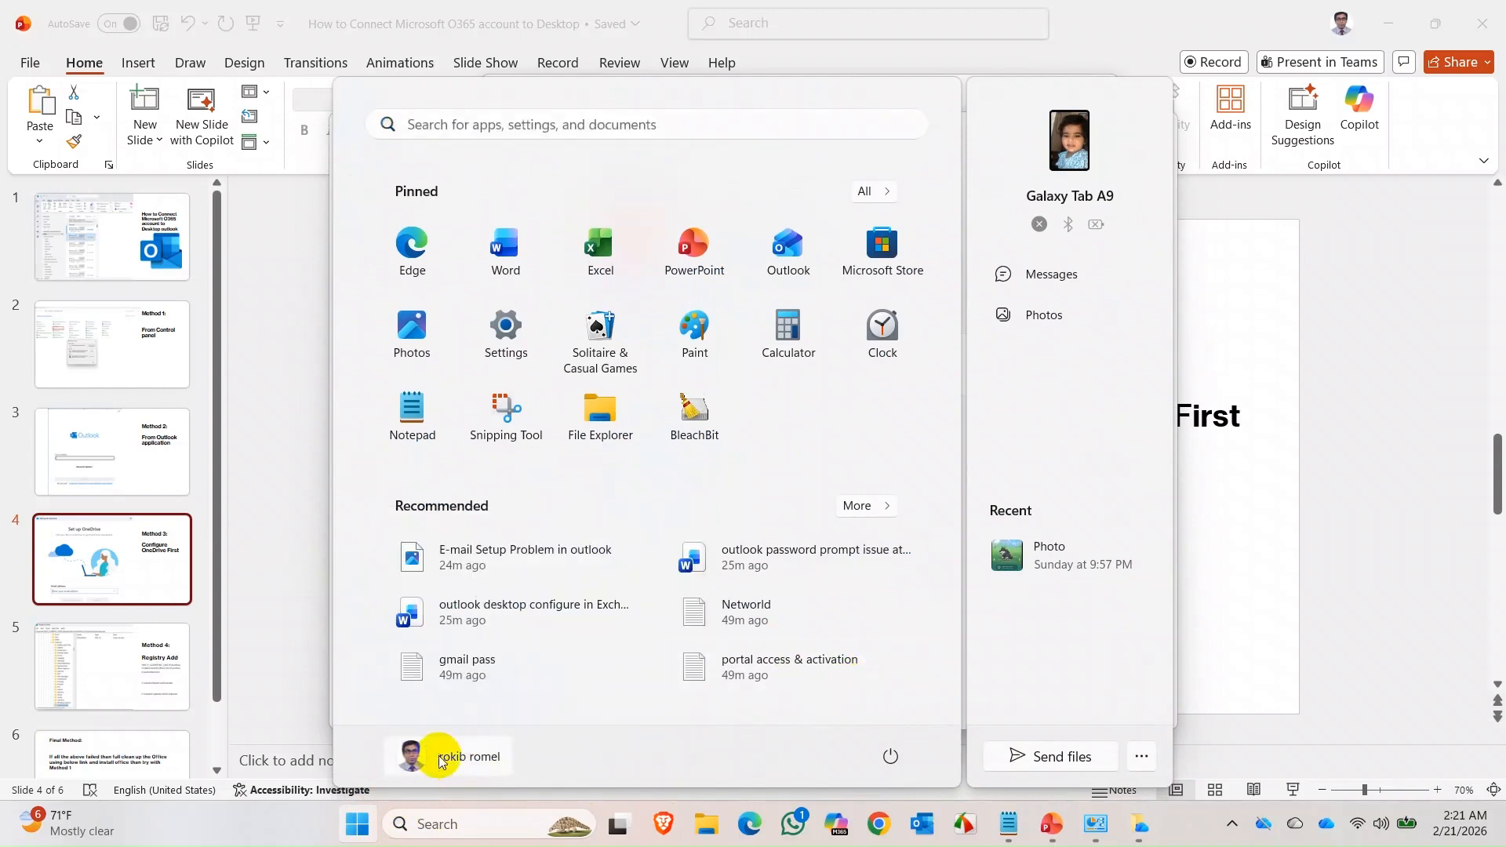
click(502, 128)
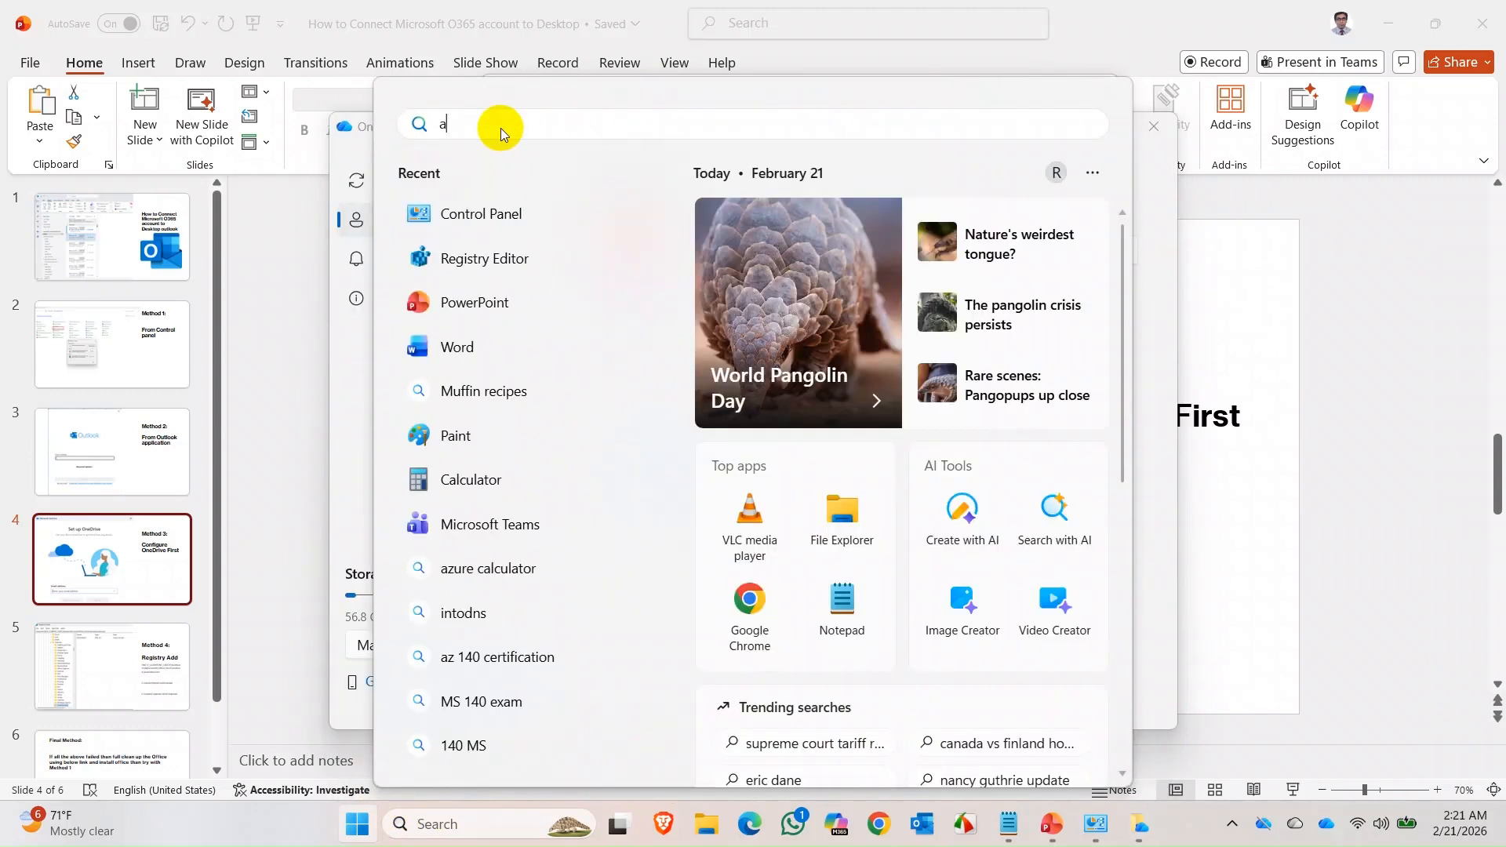
text(acc)
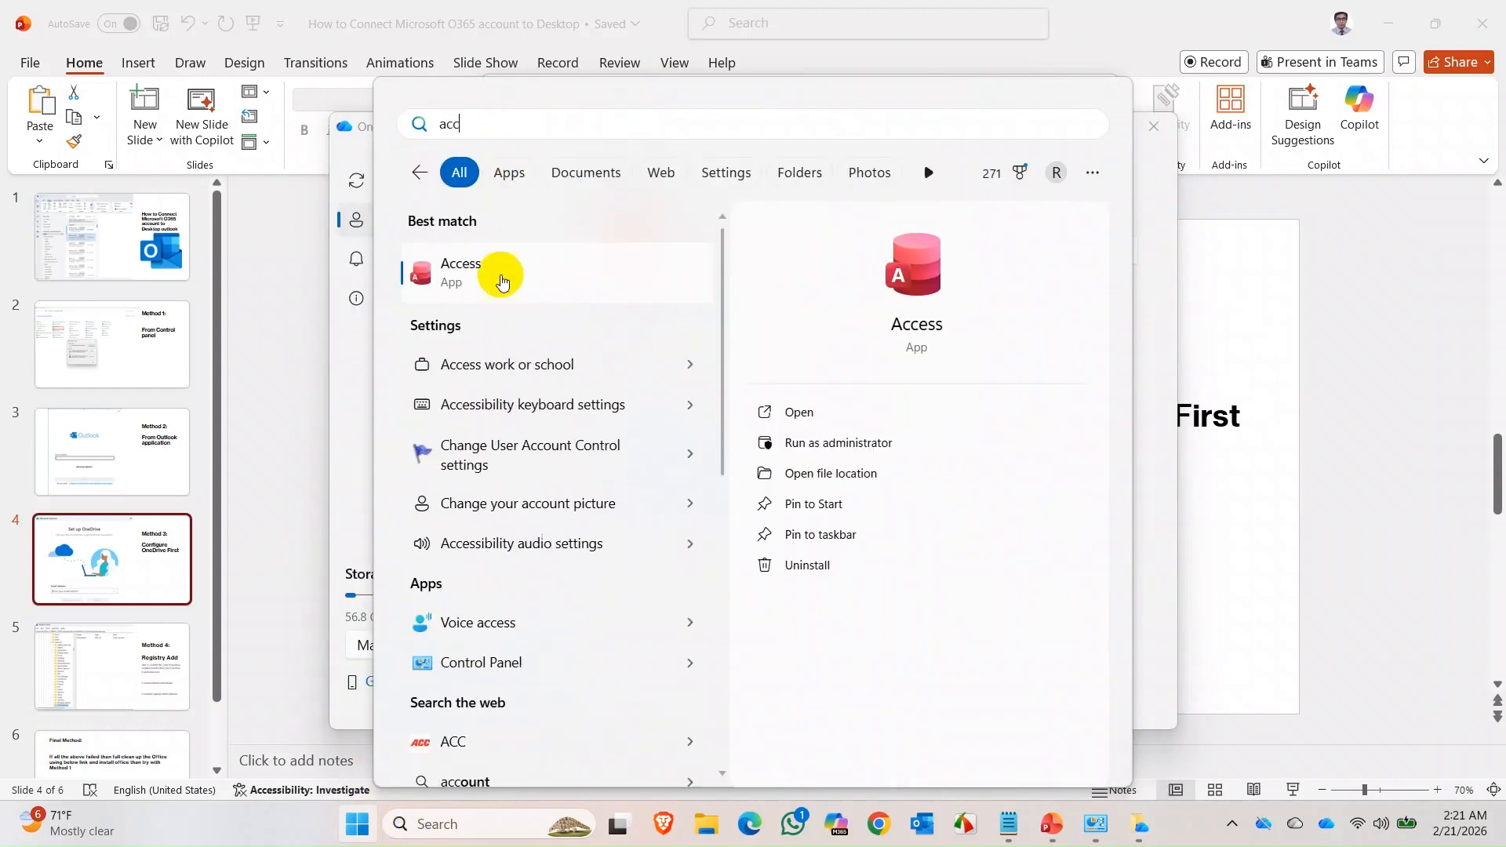
click(479, 360)
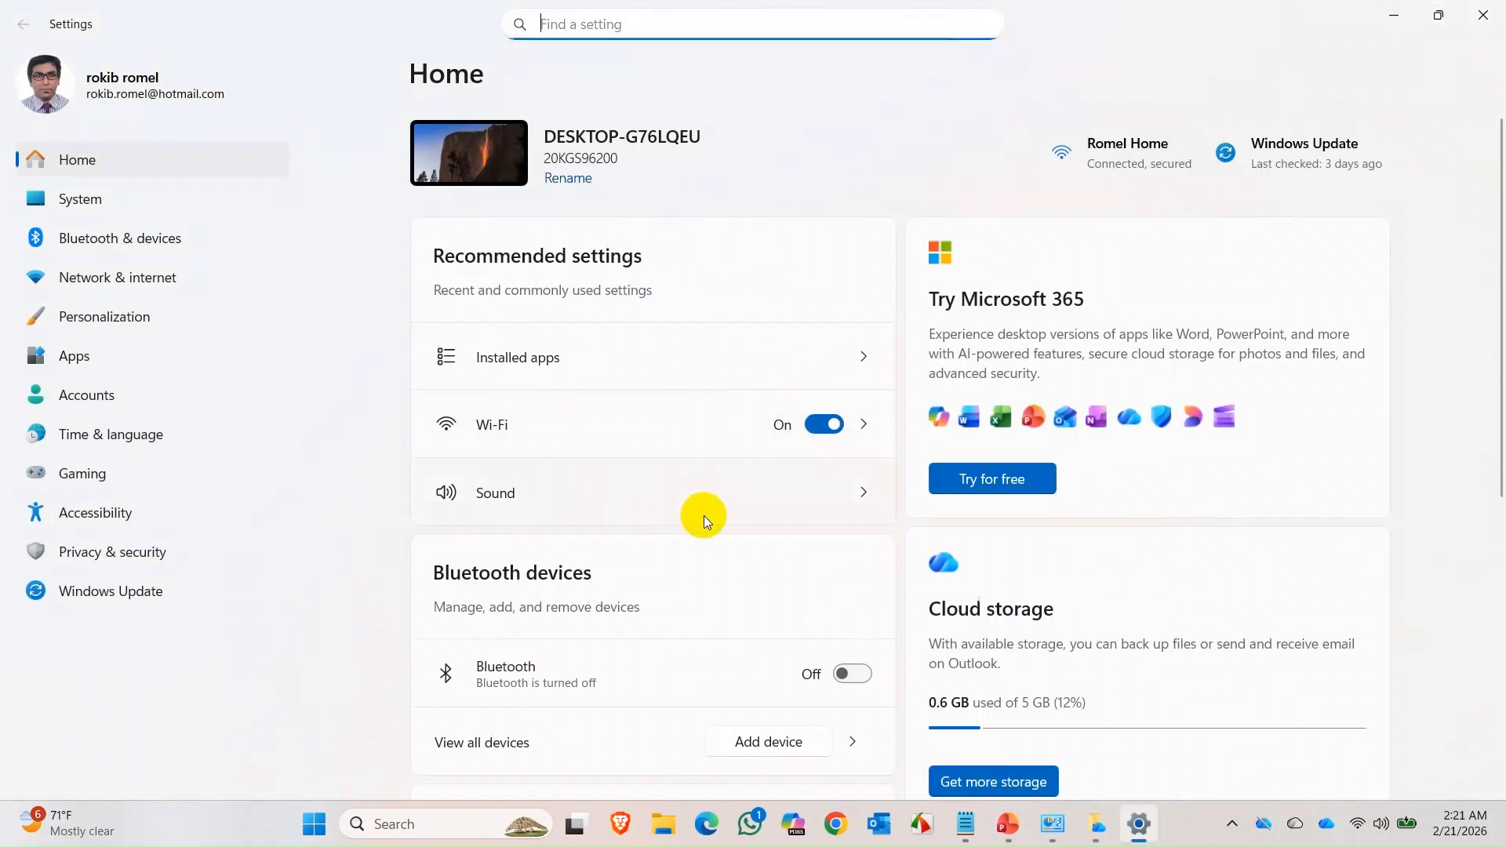
View the Your accounts page in the Windows Accounts settings, and return to the Microsoft sign-in prompt for all apps.
scroll(744, 634, down, 6)
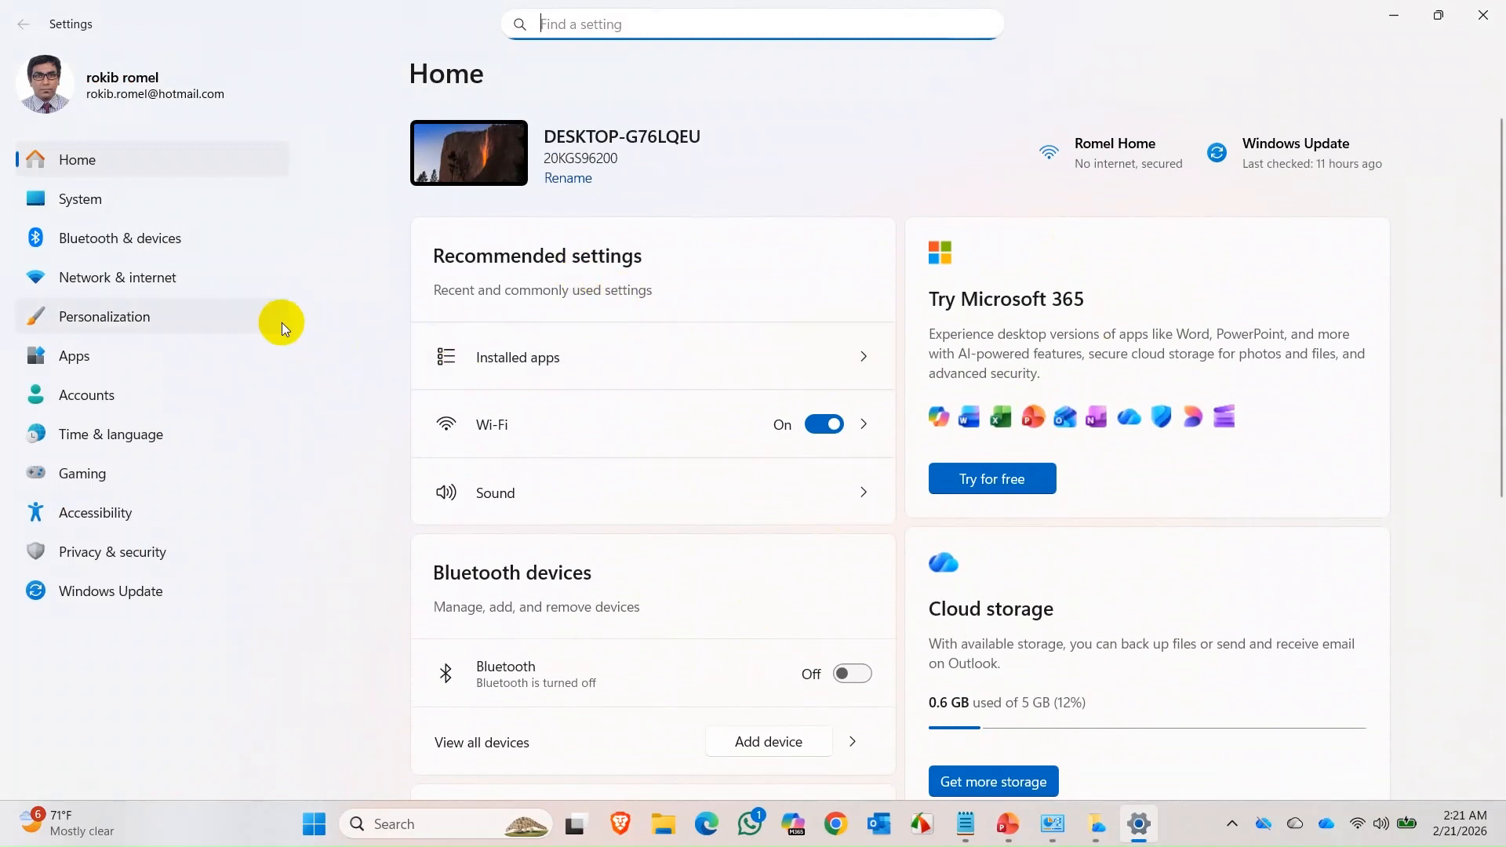
click(129, 397)
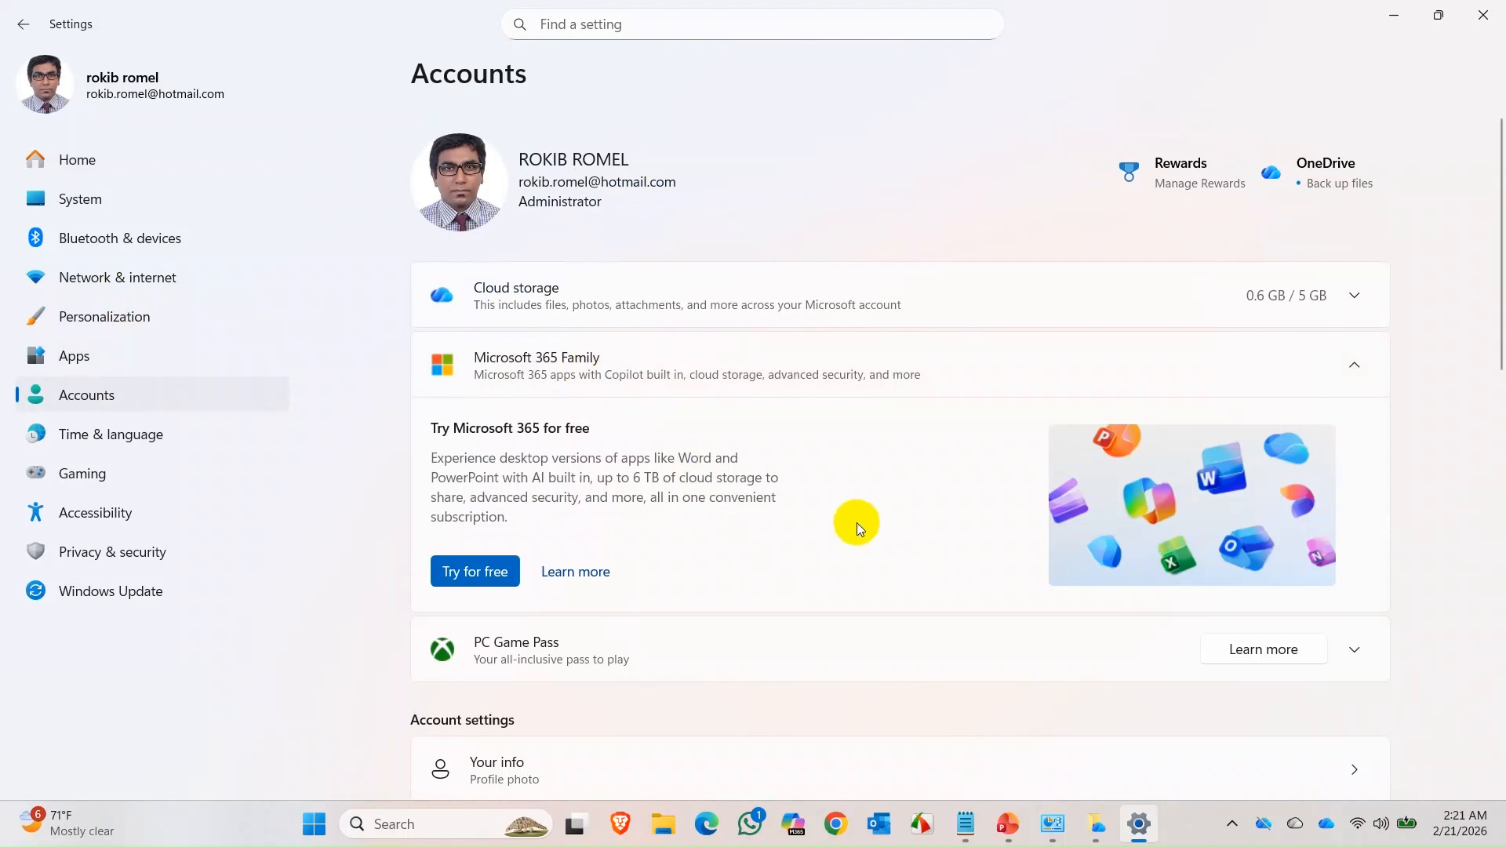
scroll(879, 492, down, 6)
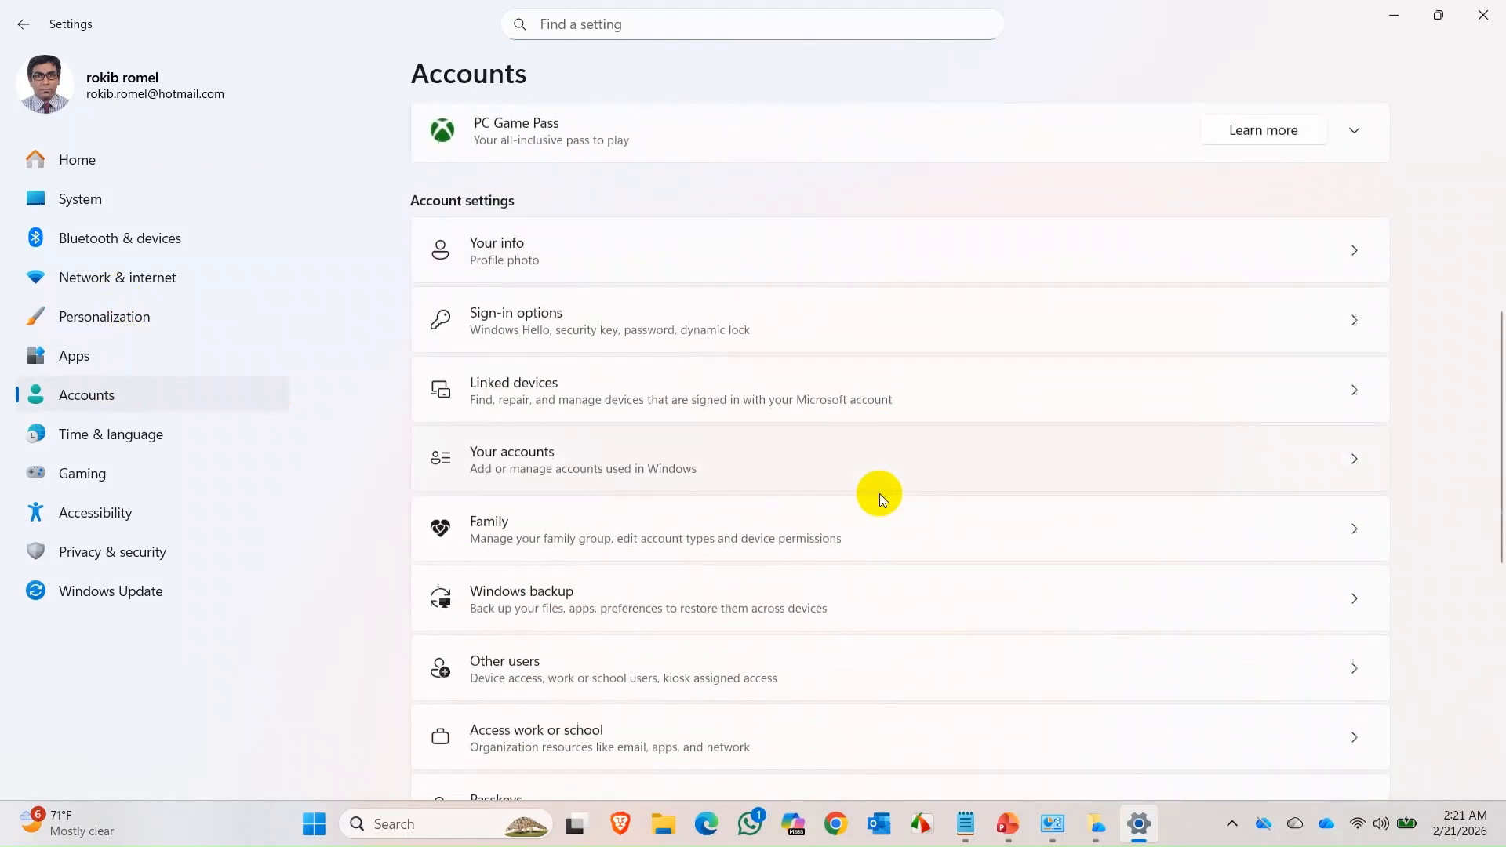
click(661, 455)
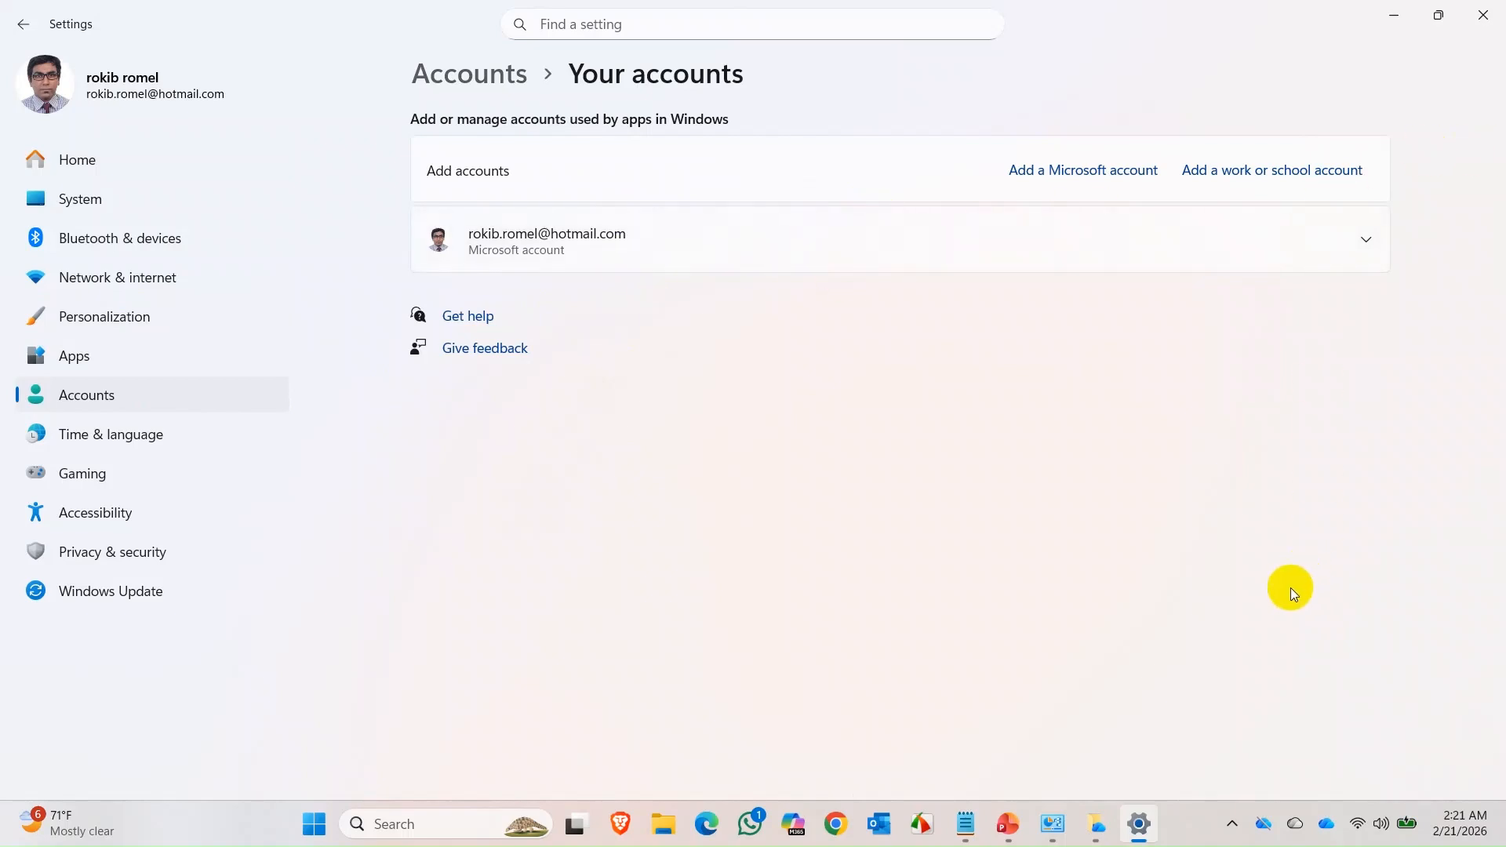
click(1396, 14)
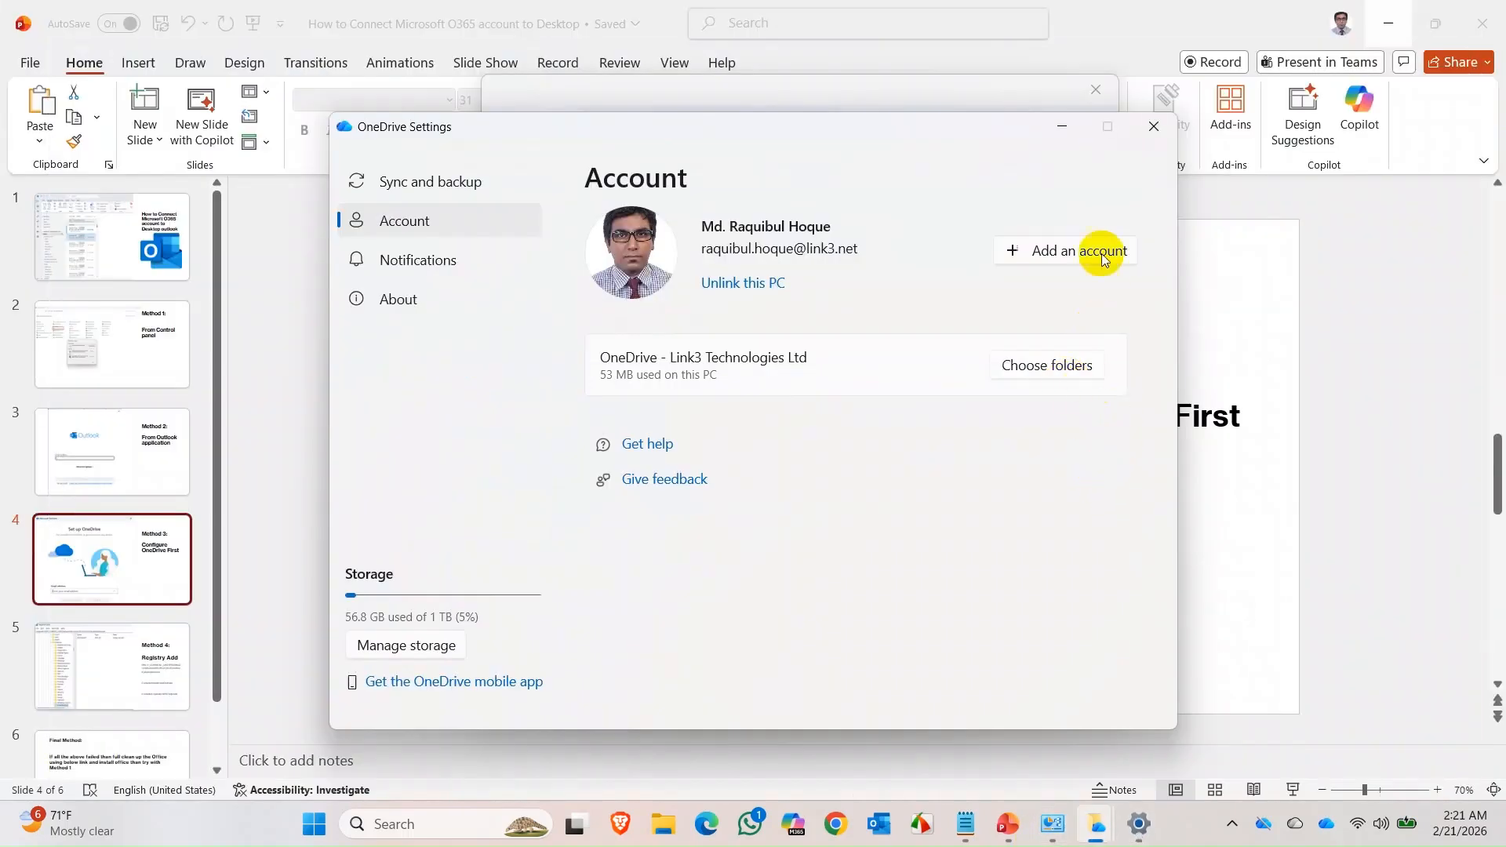
click(1137, 139)
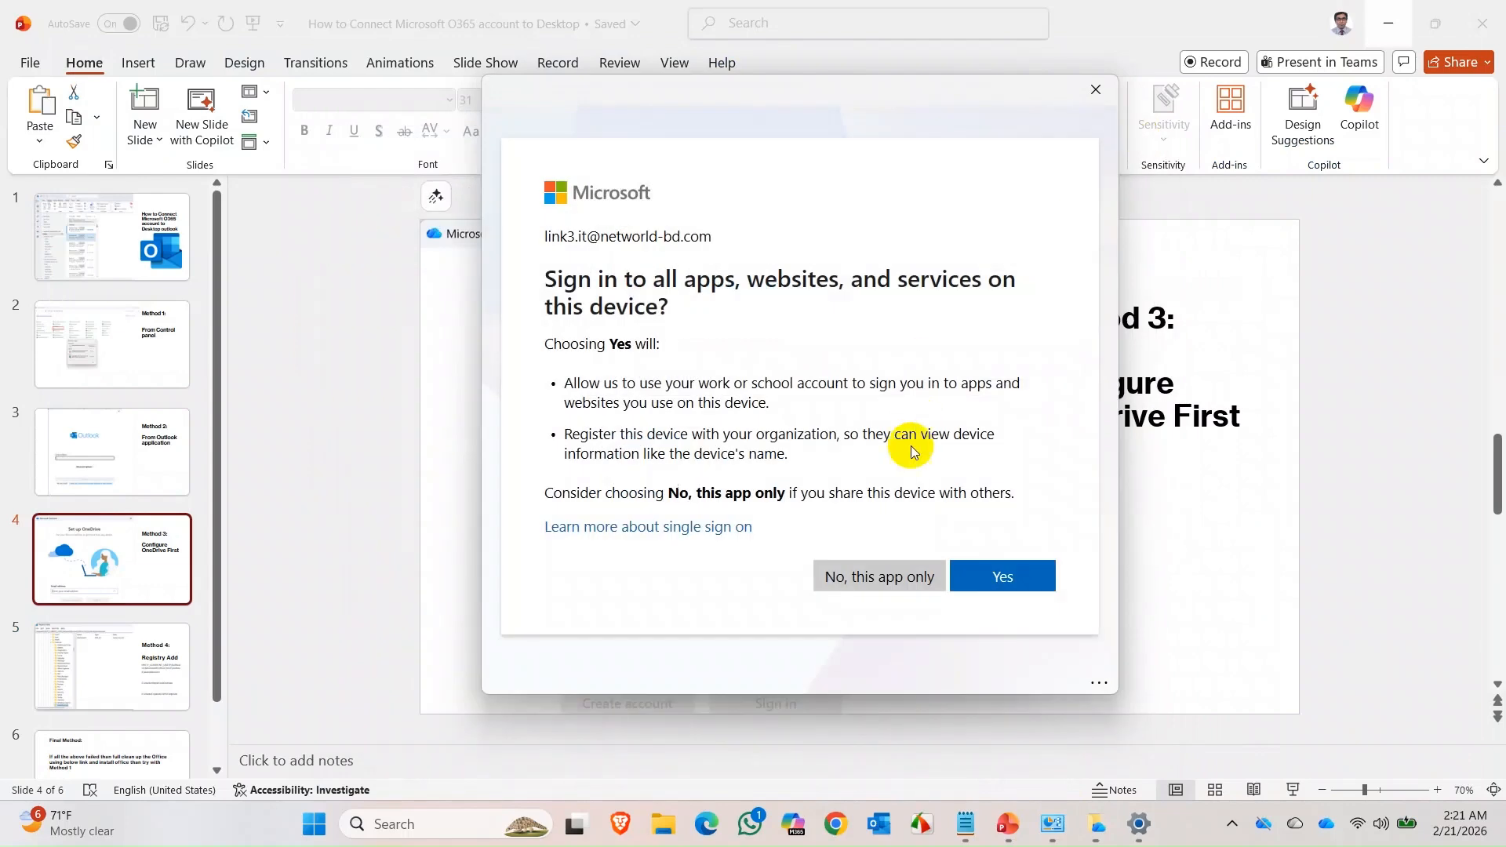